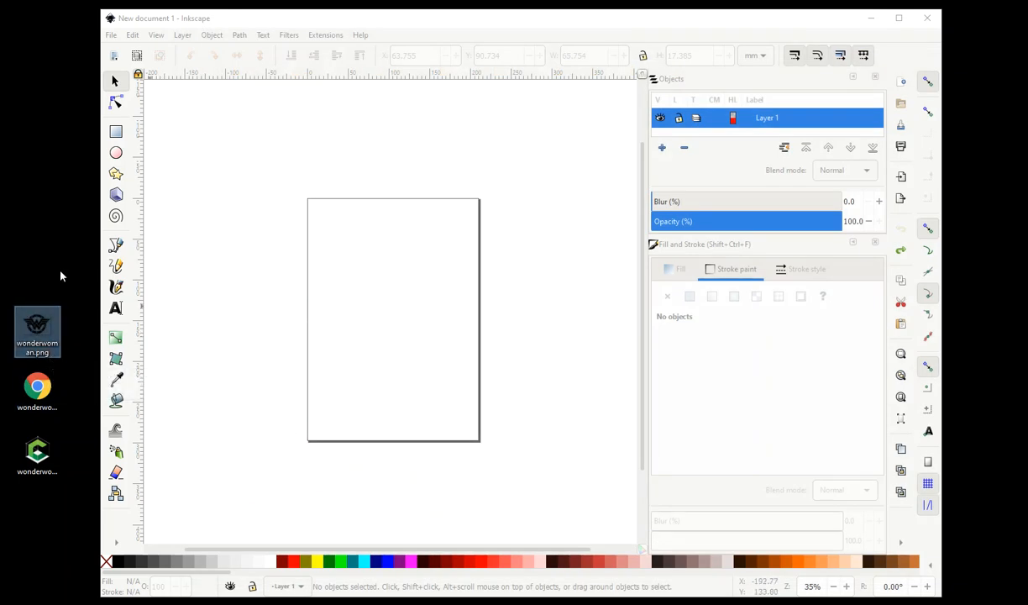
# Import wonderwoman.png as an embedded image, enlarge it to about 158 × 118 mm and place it within the page
pyautogui.click(170, 20)
pyautogui.moveTo(37, 329); pyautogui.dragTo(357, 260)
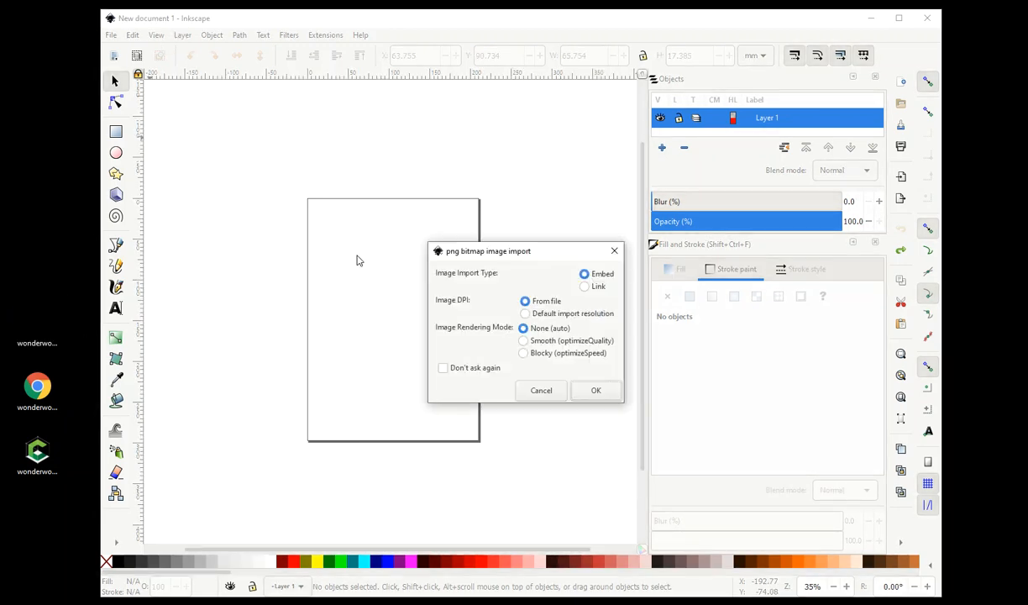
pyautogui.click(582, 390)
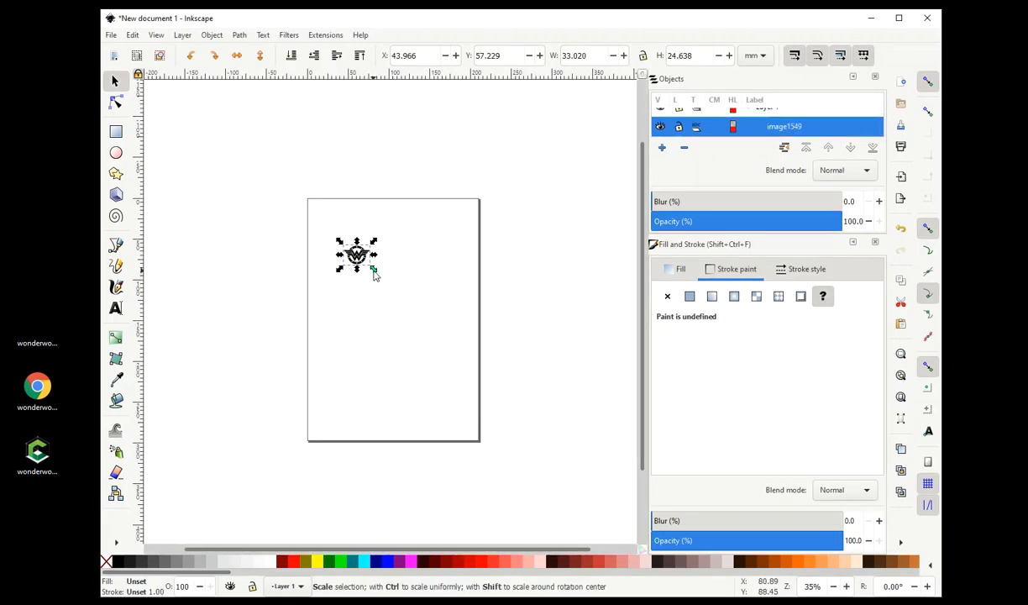
pyautogui.moveTo(374, 270); pyautogui.dragTo(507, 348)
pyautogui.moveTo(406, 290); pyautogui.dragTo(384, 335)
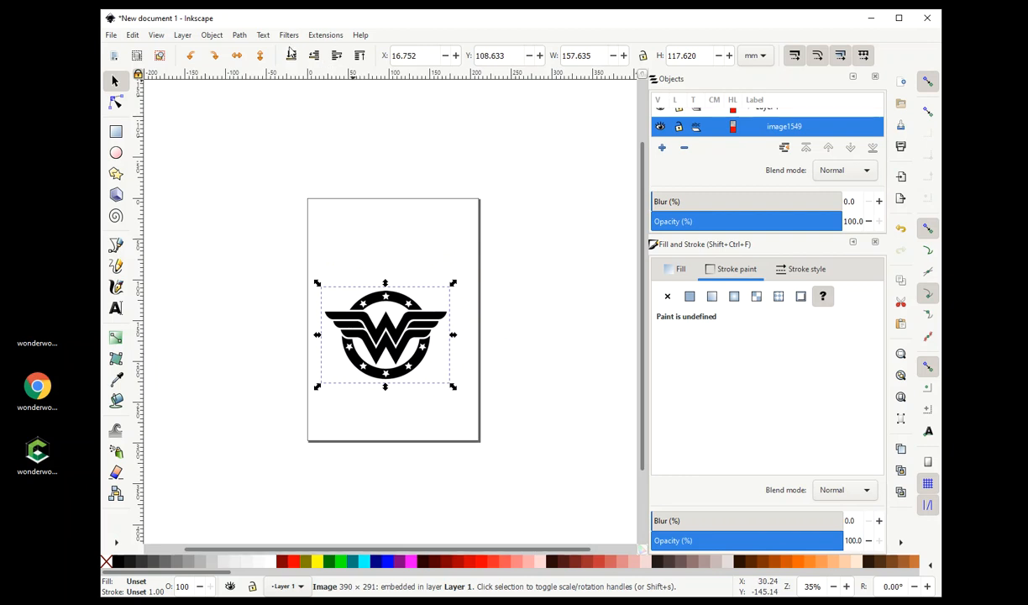
# Trace the logo image as a single scan using Brightness cutoff with a threshold of 0.450
pyautogui.click(239, 35)
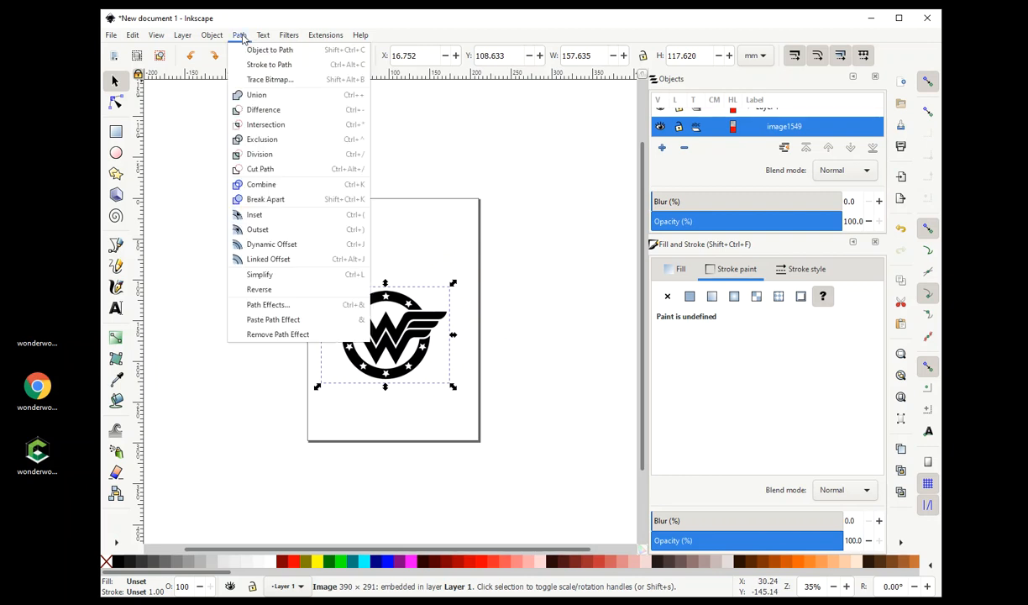
pyautogui.click(288, 86)
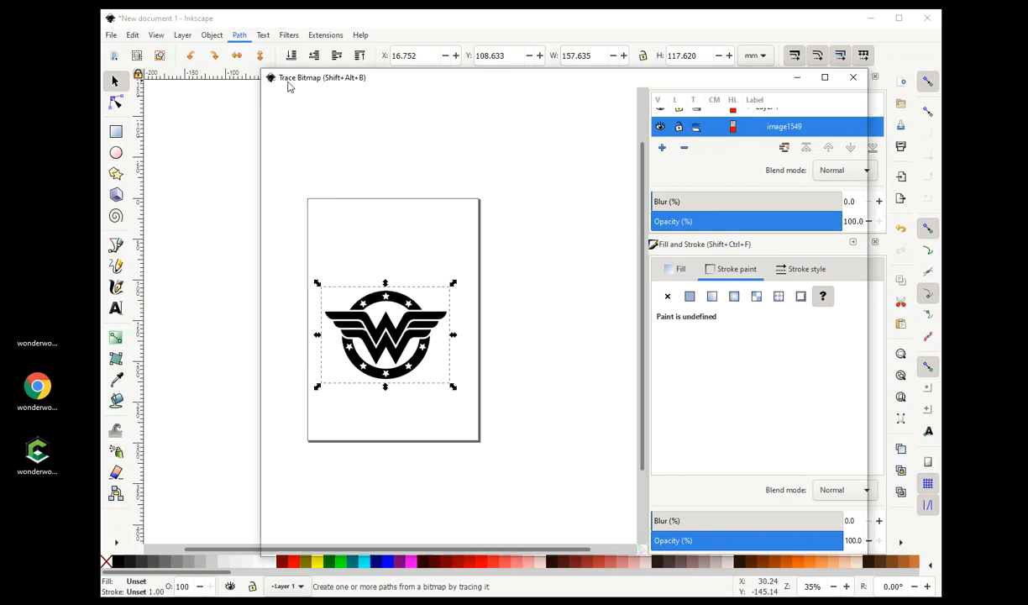
pyautogui.moveTo(510, 81); pyautogui.dragTo(351, 64)
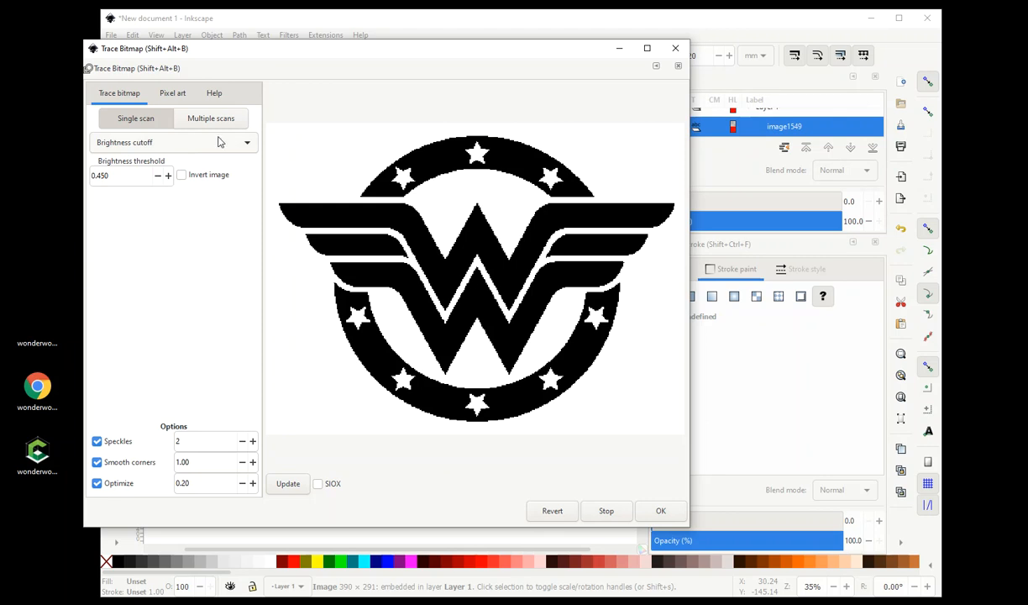
pyautogui.click(244, 145)
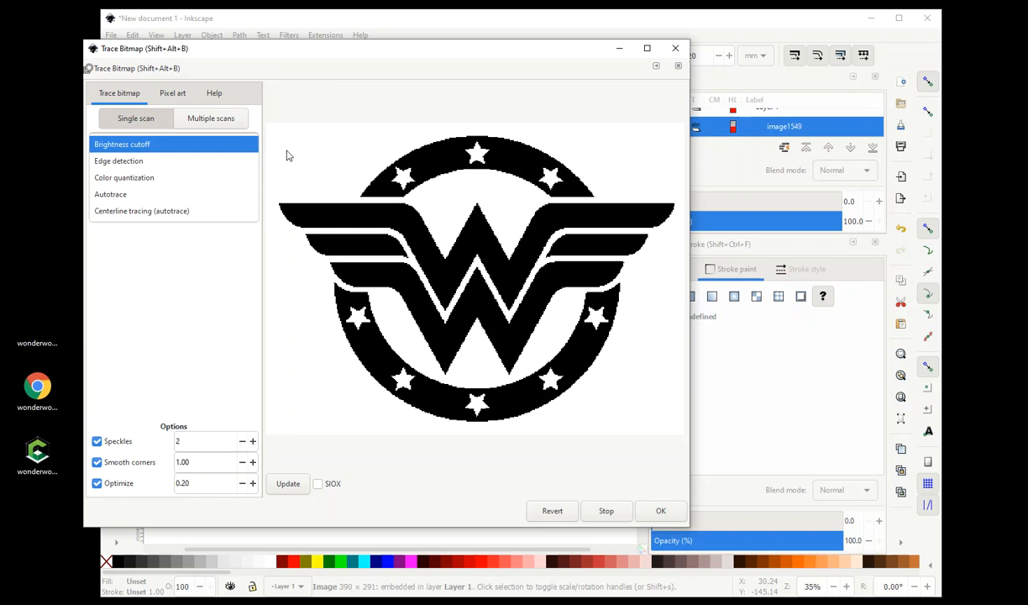
pyautogui.click(287, 155)
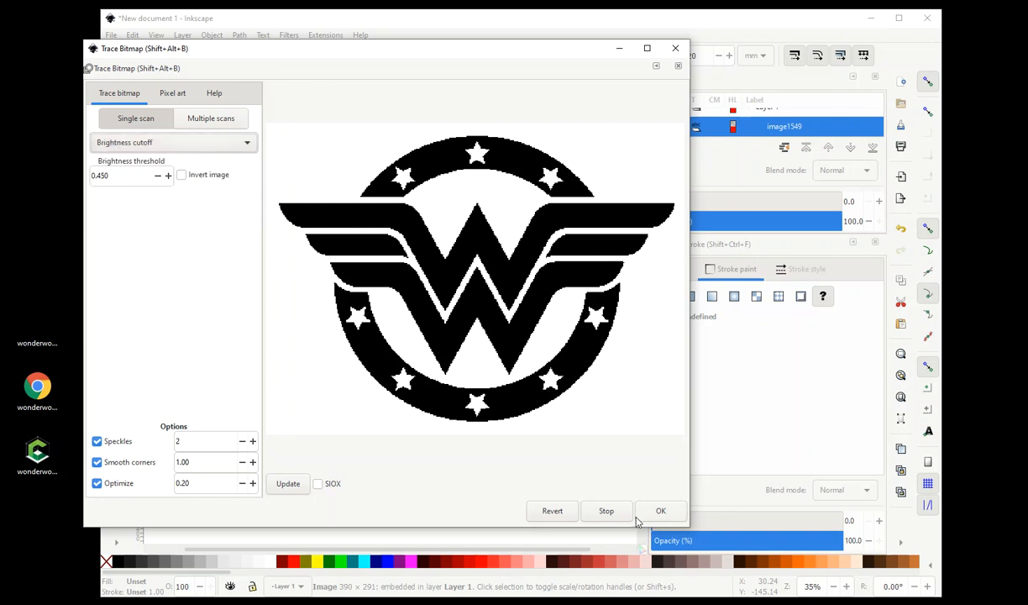
pyautogui.click(661, 510)
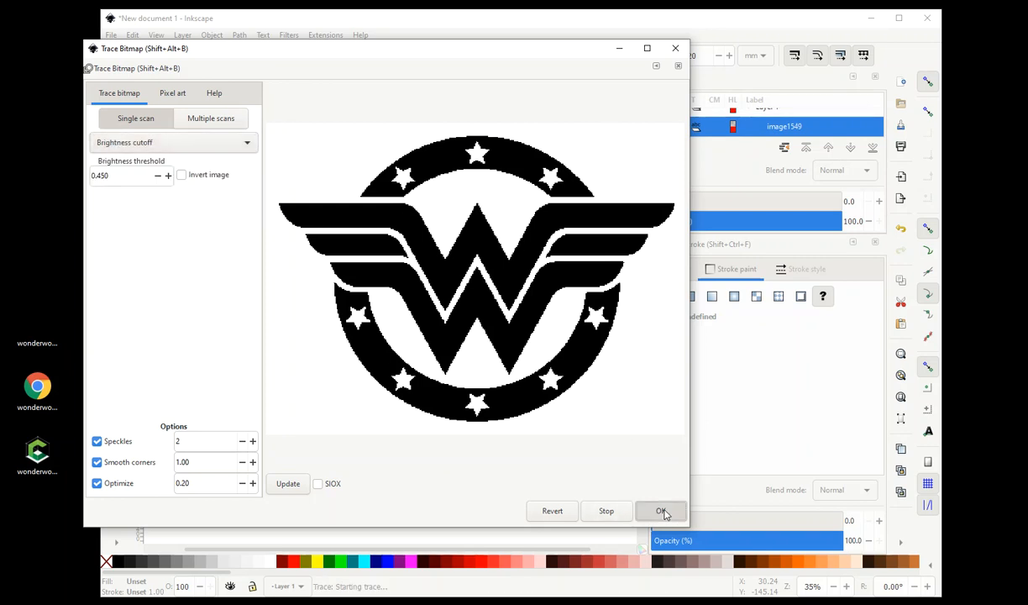
pyautogui.click(675, 48)
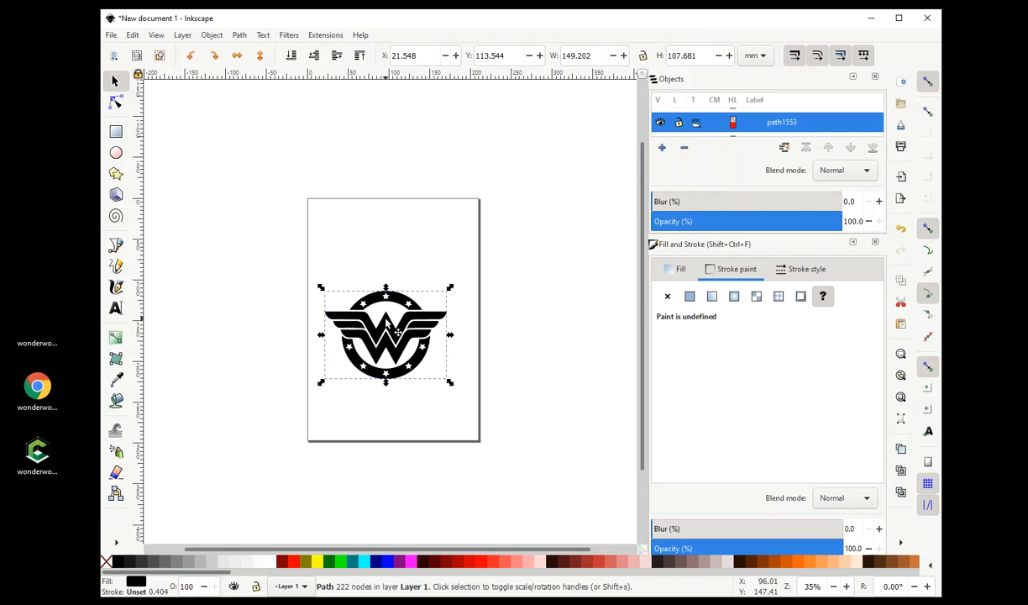
# Separate the traced path from the original image, delete the image and move the path back to the middle of the page
pyautogui.moveTo(388, 327)
pyautogui.mouseDown()
pyautogui.moveTo(409, 258)
pyautogui.moveTo(448, 255)
pyautogui.moveTo(407, 256)
pyautogui.moveTo(411, 241)
pyautogui.moveTo(425, 244)
pyautogui.mouseUp()
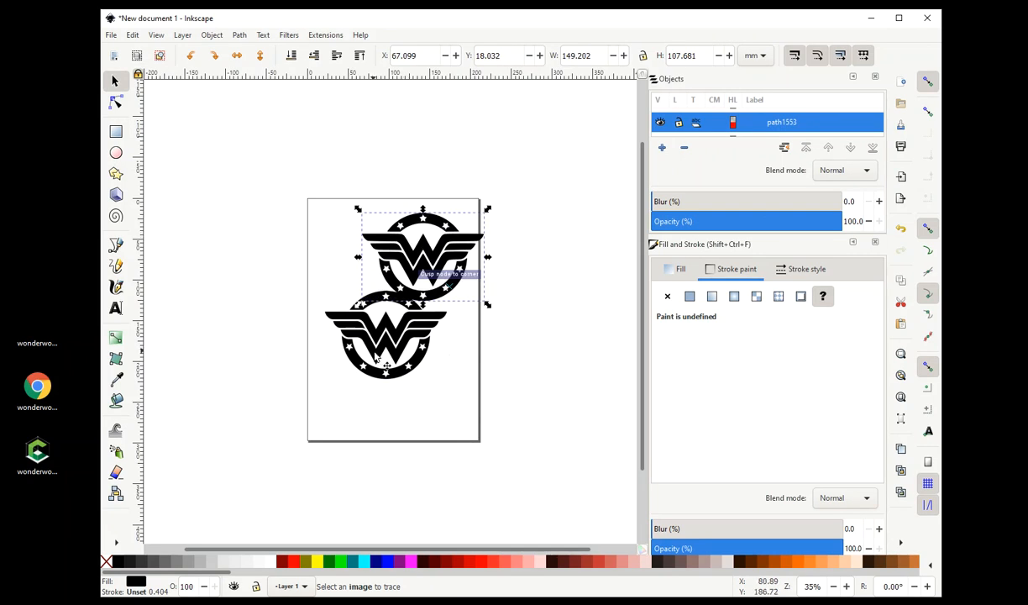
pyautogui.click(378, 359)
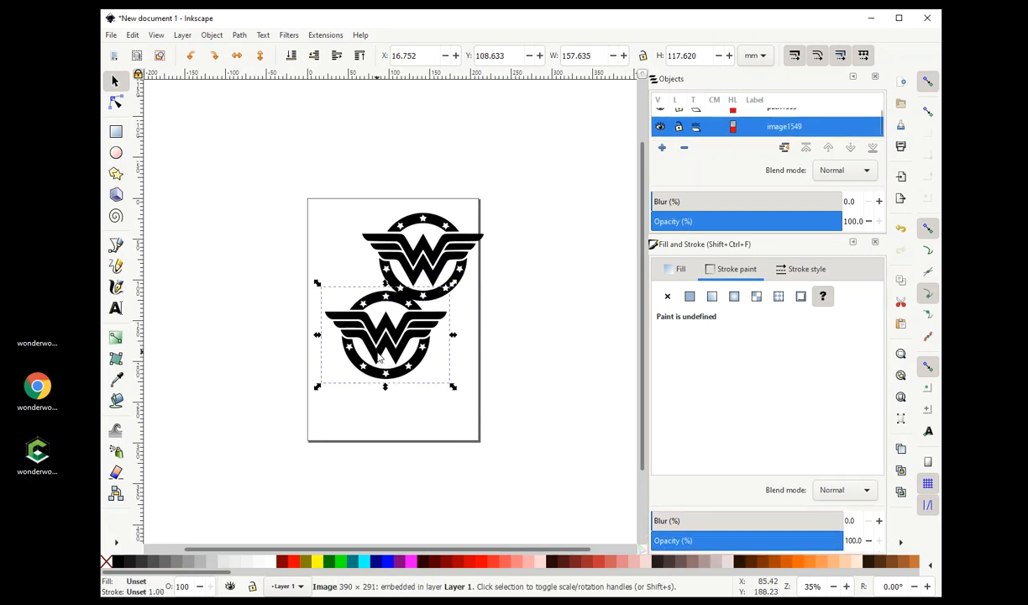
pyautogui.press('Delete')
pyautogui.moveTo(404, 283); pyautogui.dragTo(380, 319)
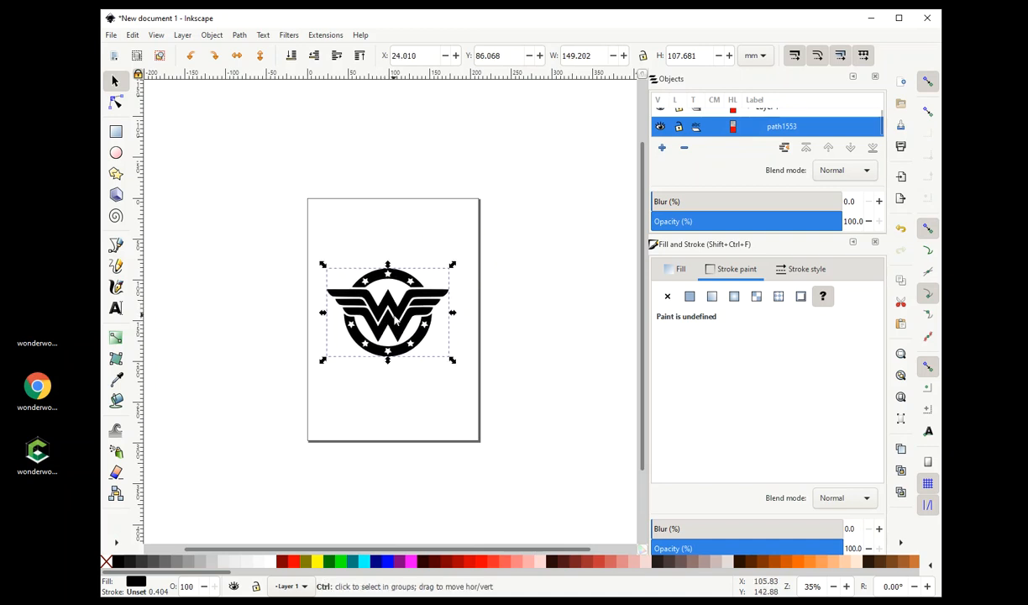
# Examine the traced logo's edges, corners and stars up close
pyautogui.scroll(4, 396, 318)
pyautogui.scroll(3, 413, 286)
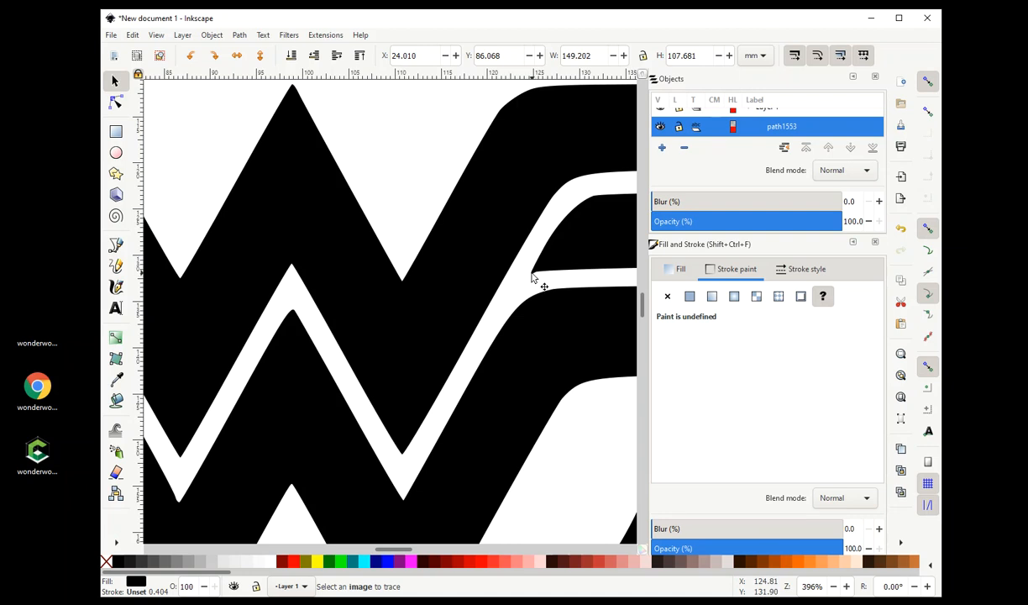
pyautogui.scroll(-3, 416, 234)
pyautogui.scroll(1, 403, 130)
pyautogui.scroll(1, 400, 126)
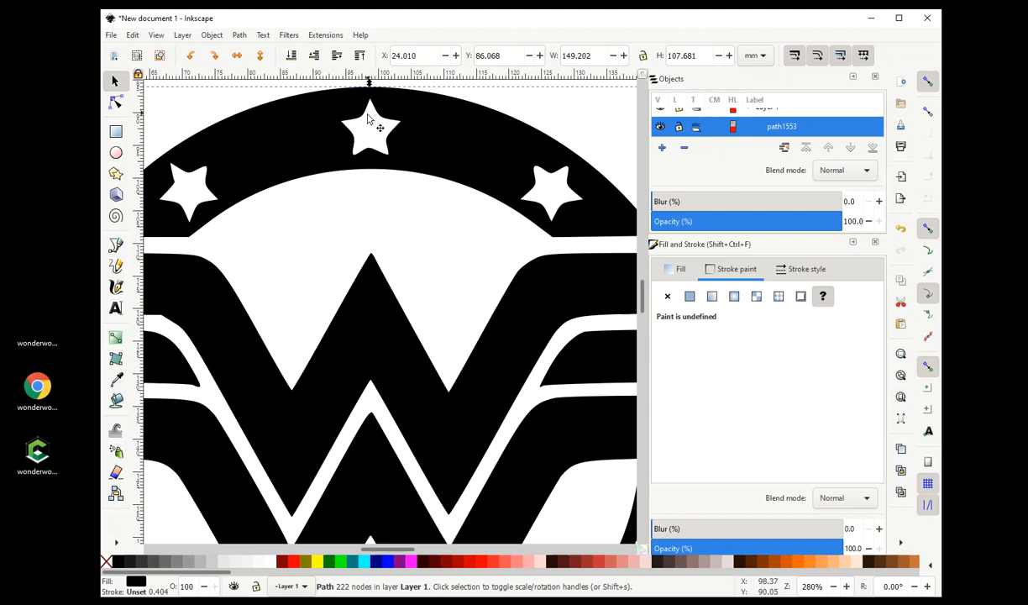
pyautogui.keyDown('ctrl'); pyautogui.scroll(-2, 415, 311); pyautogui.keyUp('ctrl')
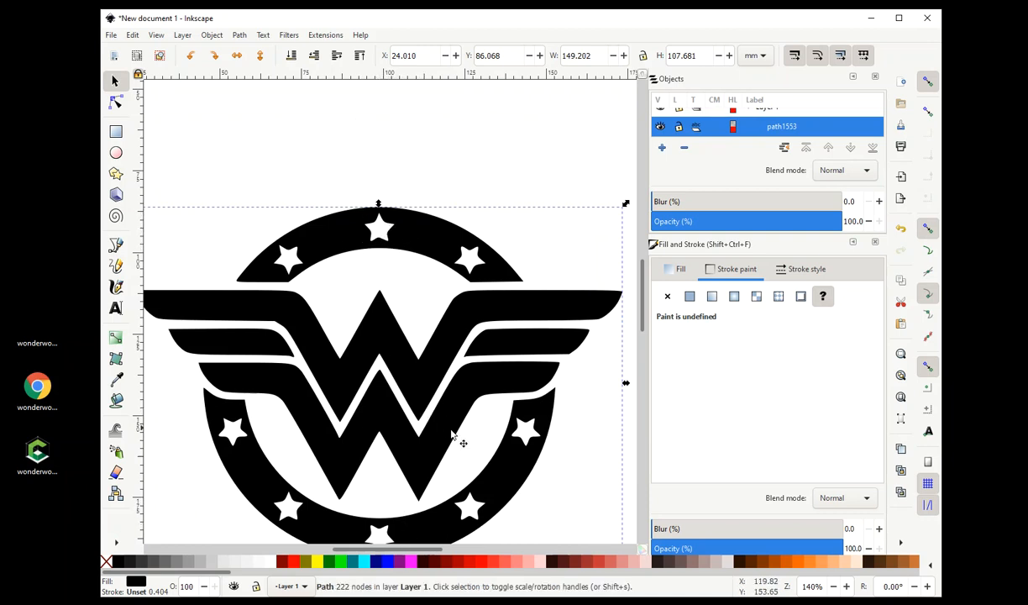
pyautogui.keyDown('ctrl'); pyautogui.scroll(-1, 447, 430); pyautogui.keyUp('ctrl')
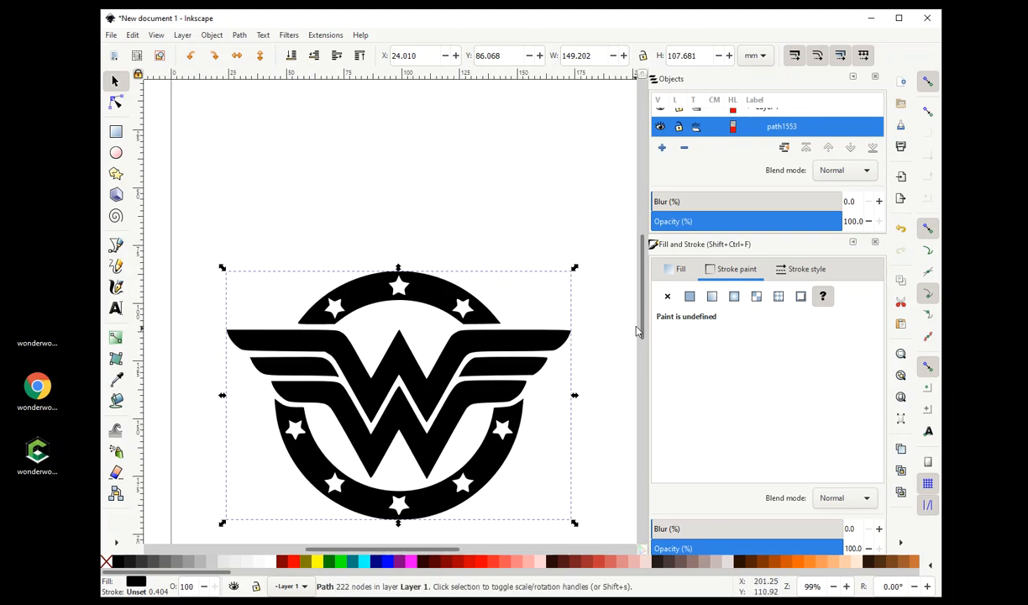
pyautogui.scroll(-3, 634, 320)
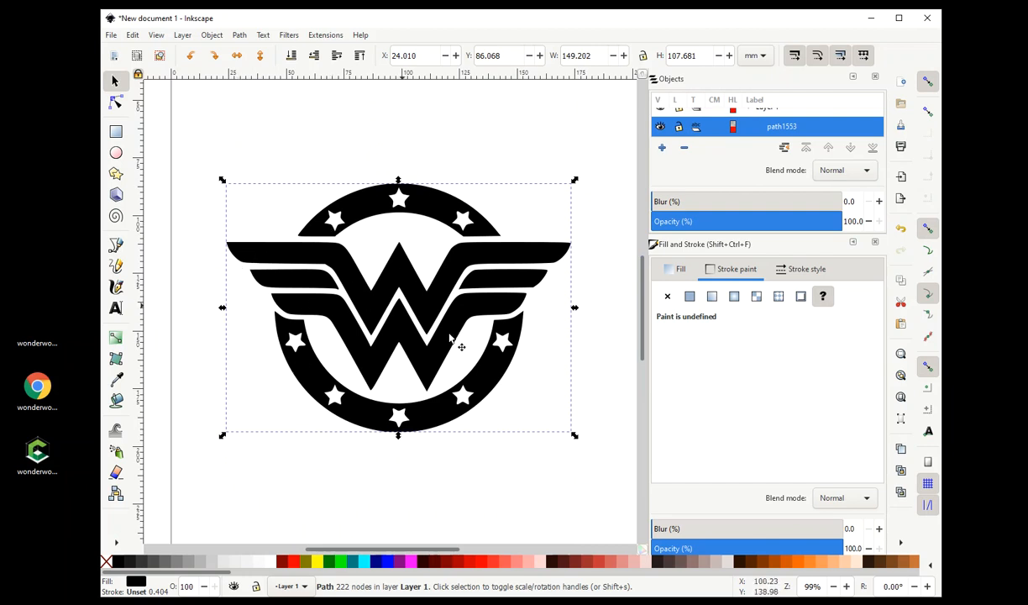
# Try to break the filled logo path apart, and undo the operation
pyautogui.click(240, 36)
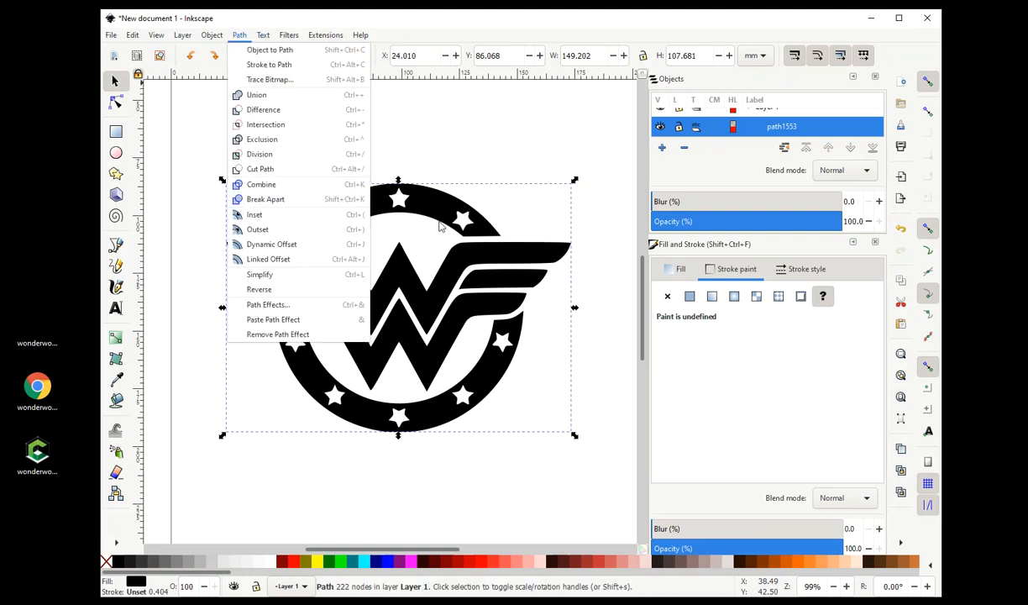
pyautogui.click(294, 200)
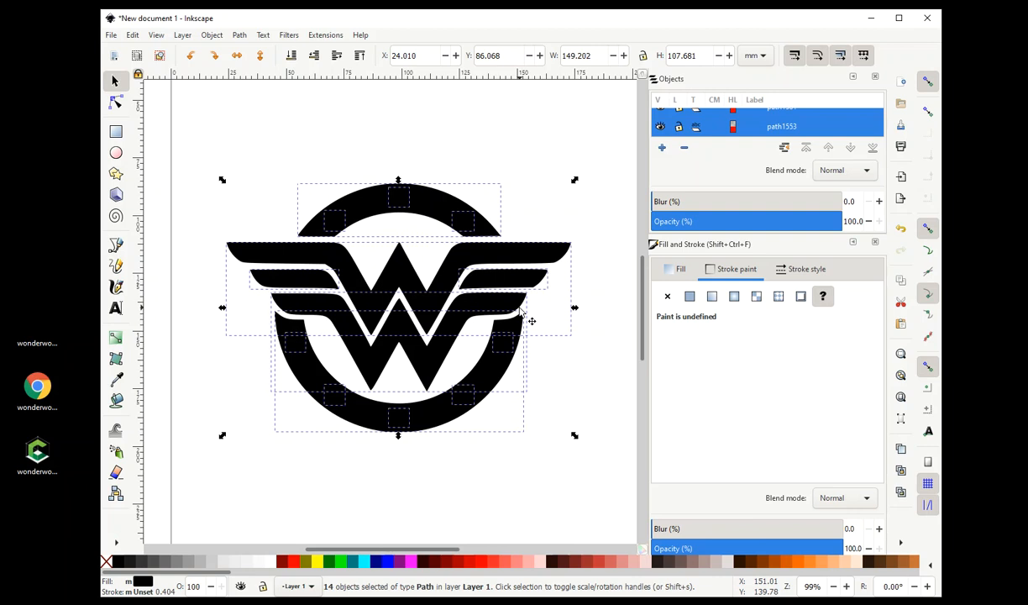
pyautogui.press('ctrl')
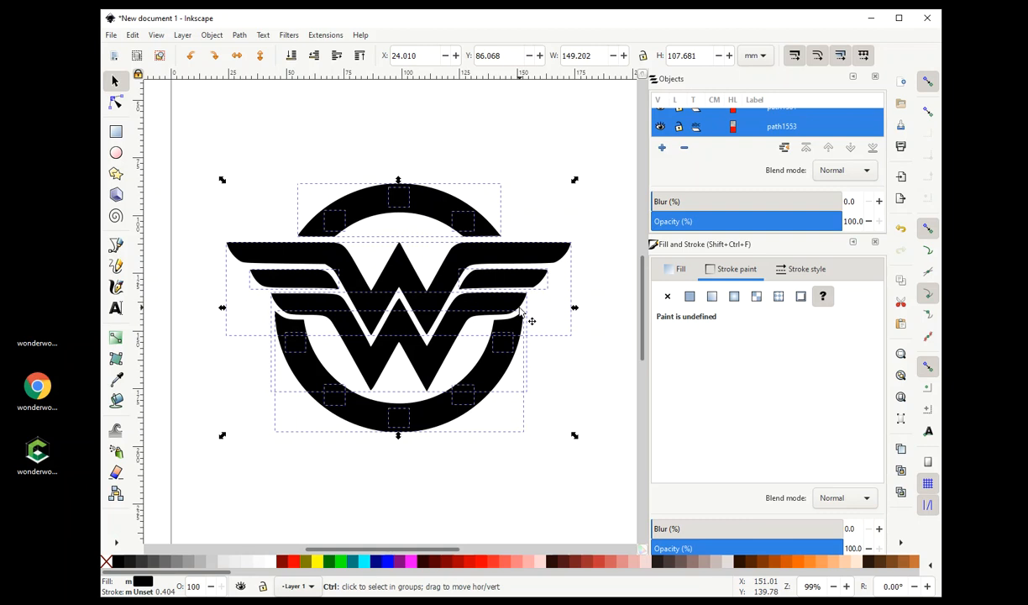
pyautogui.hotkey('ctrl', 'z')
# Remove the logo path's fill and give it a flat black stroke
pyautogui.click(319, 264)
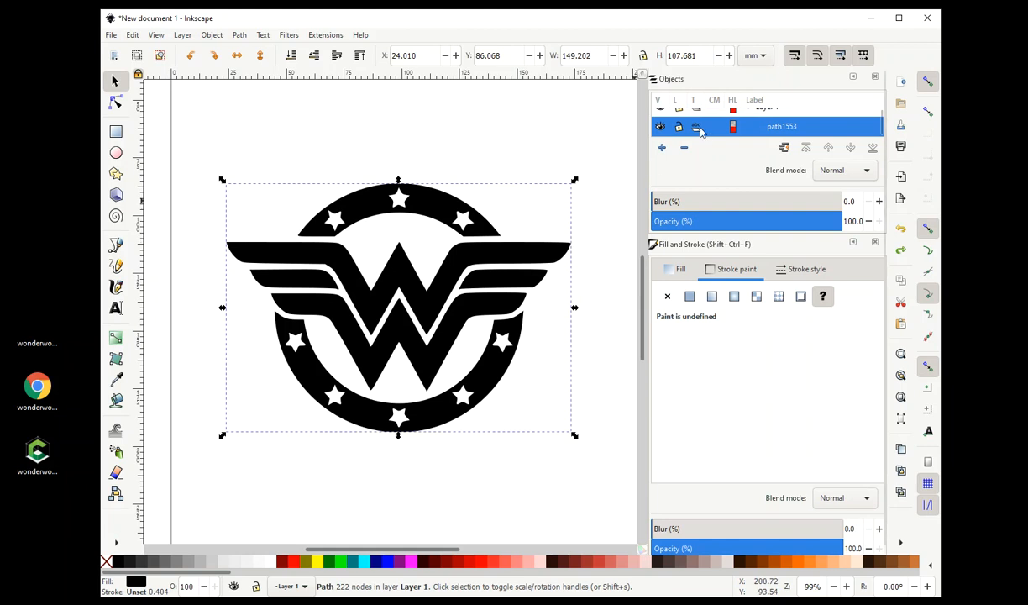
pyautogui.click(674, 283)
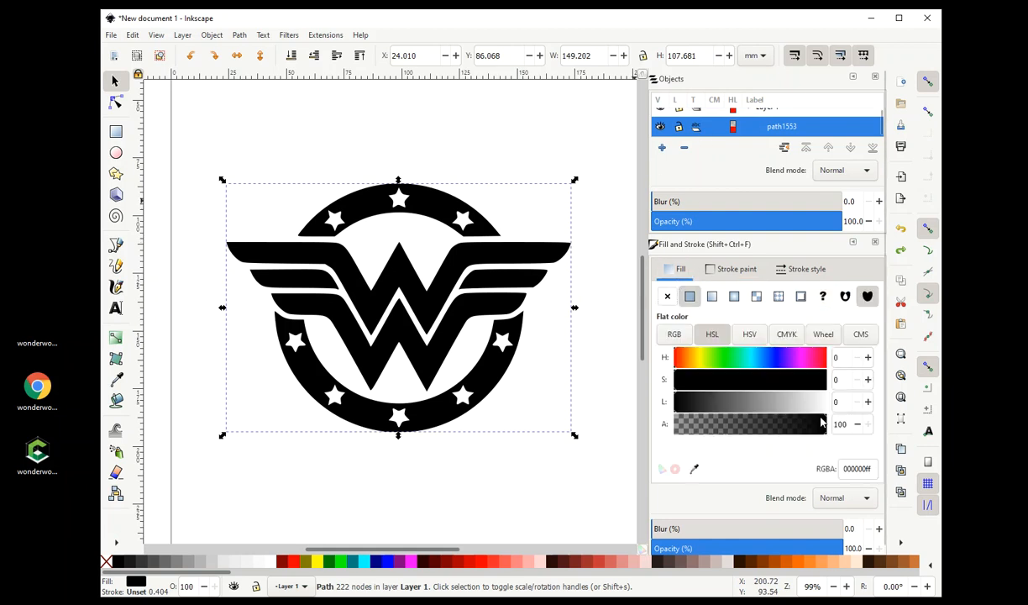
pyautogui.click(673, 300)
pyautogui.click(721, 277)
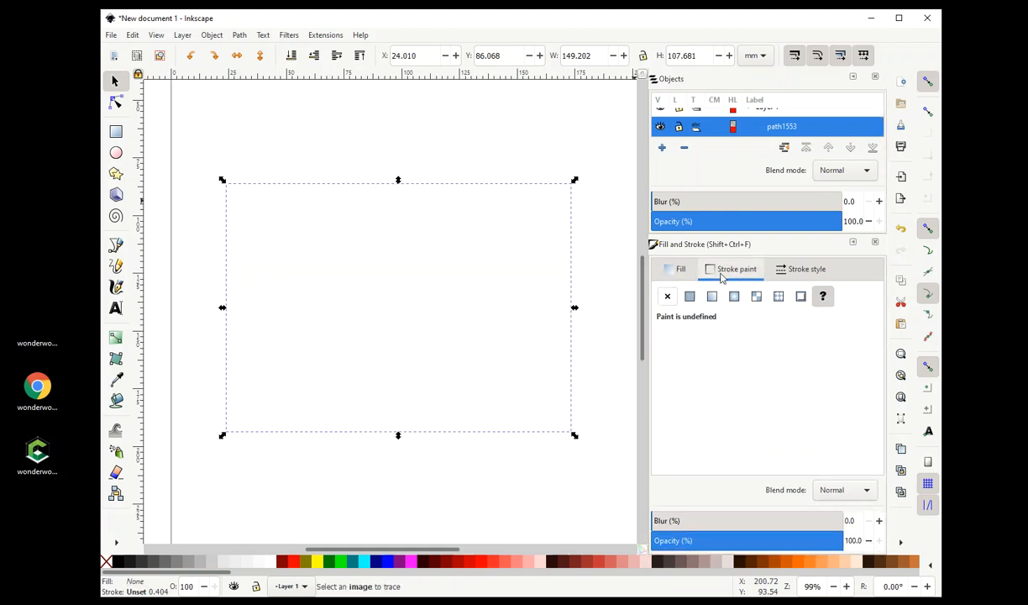
pyautogui.click(689, 296)
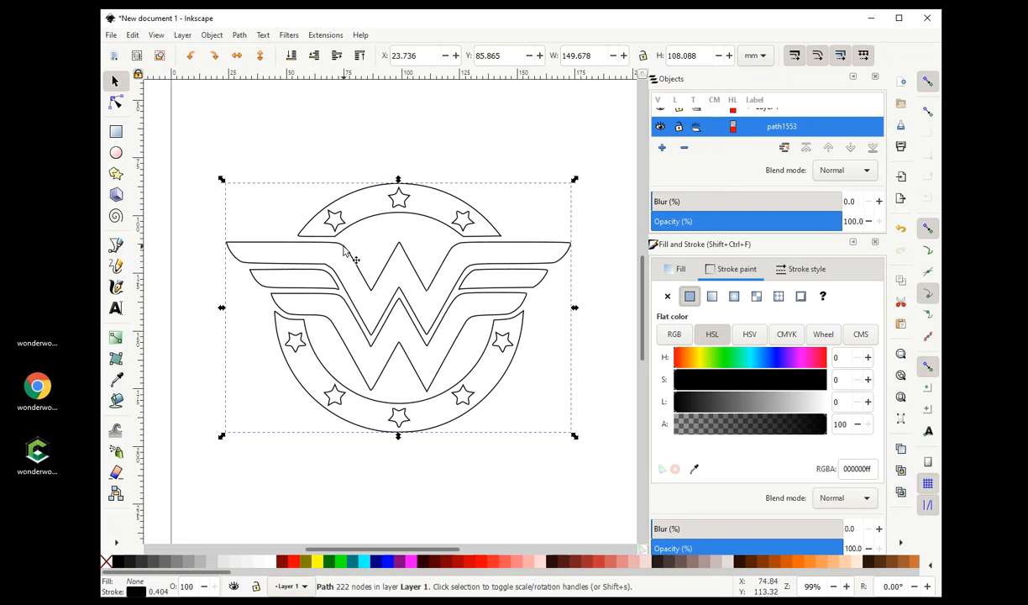
# Break the outlined logo apart into separate paths and select the lower ring piece
pyautogui.click(238, 35)
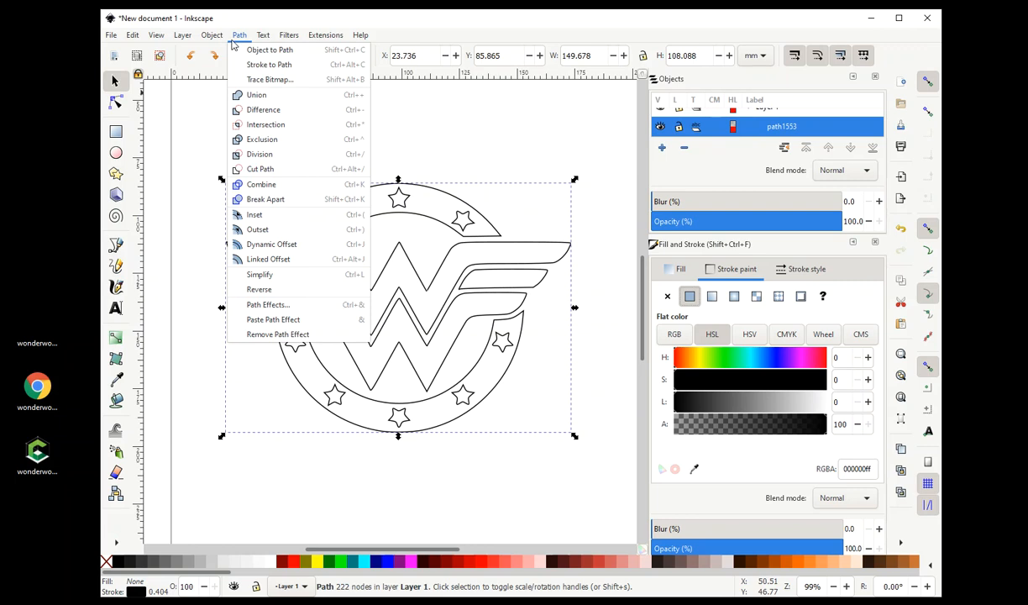
pyautogui.click(265, 203)
pyautogui.click(184, 305)
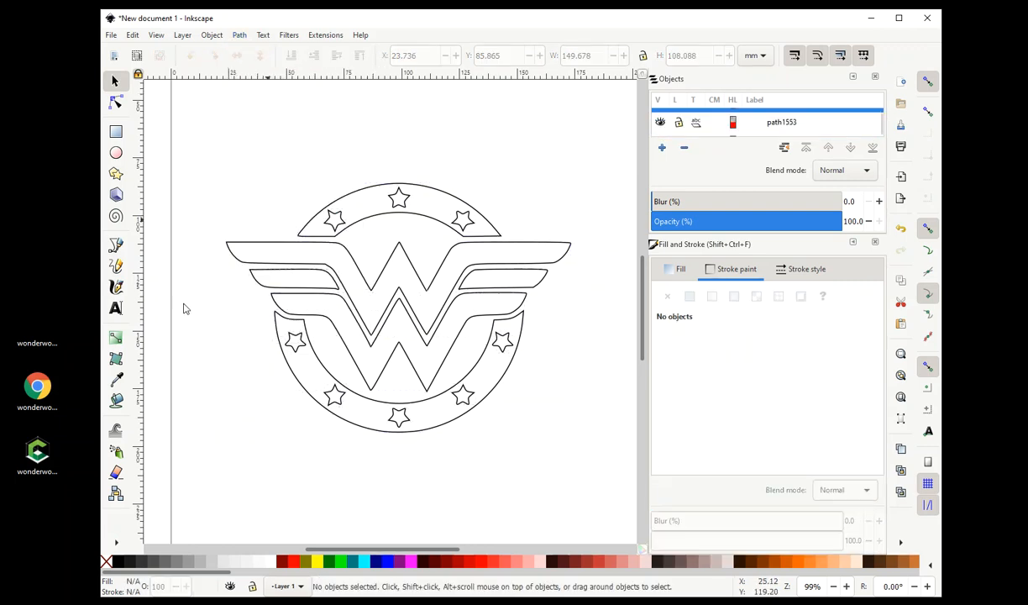
pyautogui.click(436, 401)
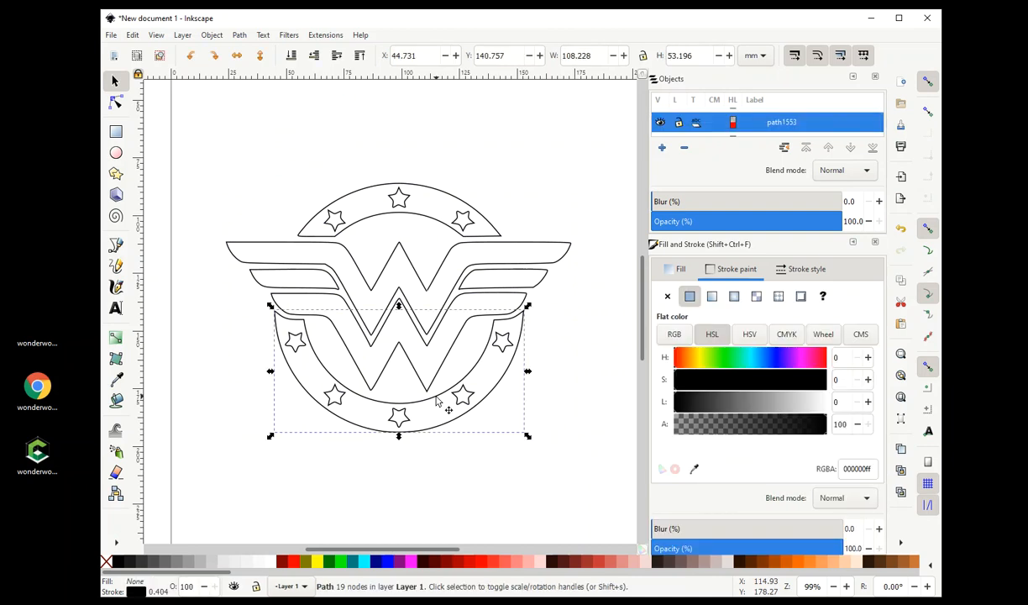
# Close the Fill and Stroke settings and delete the left star in the logo's upper arc
pyautogui.click(337, 214)
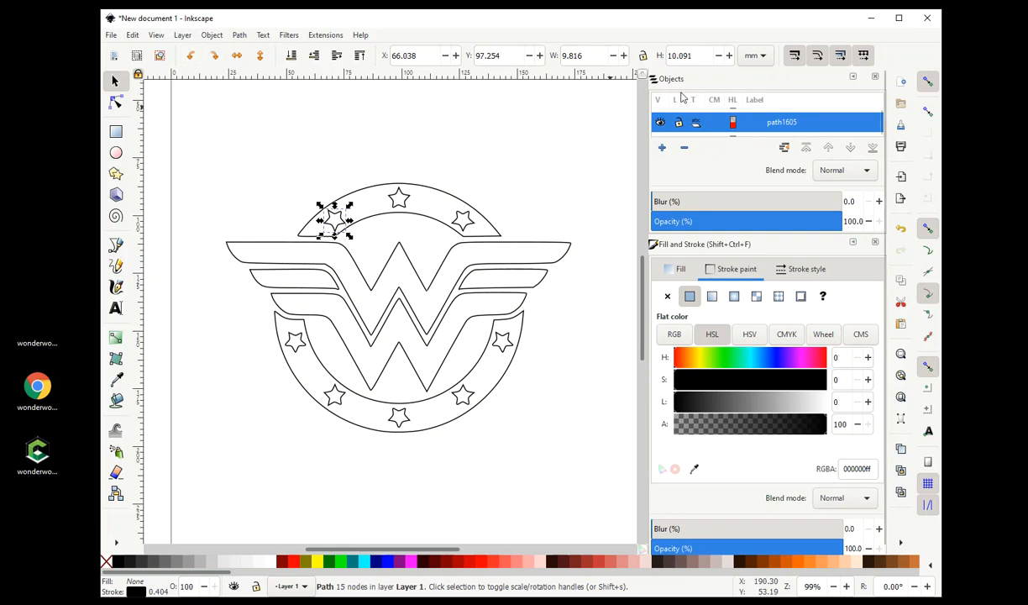
pyautogui.click(212, 37)
pyautogui.click(207, 52)
pyautogui.click(874, 241)
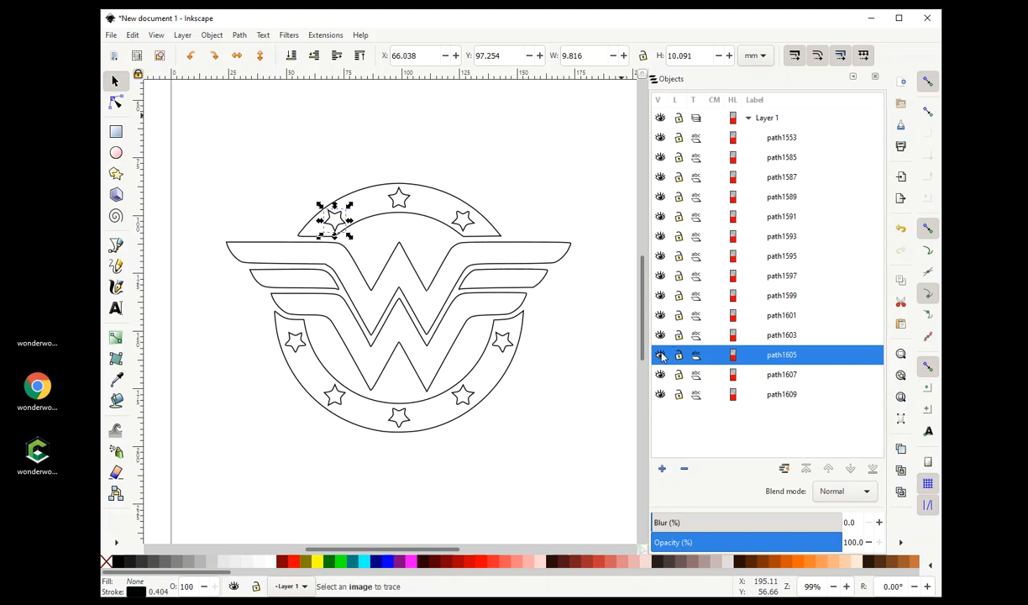
pyautogui.rightClick(715, 352)
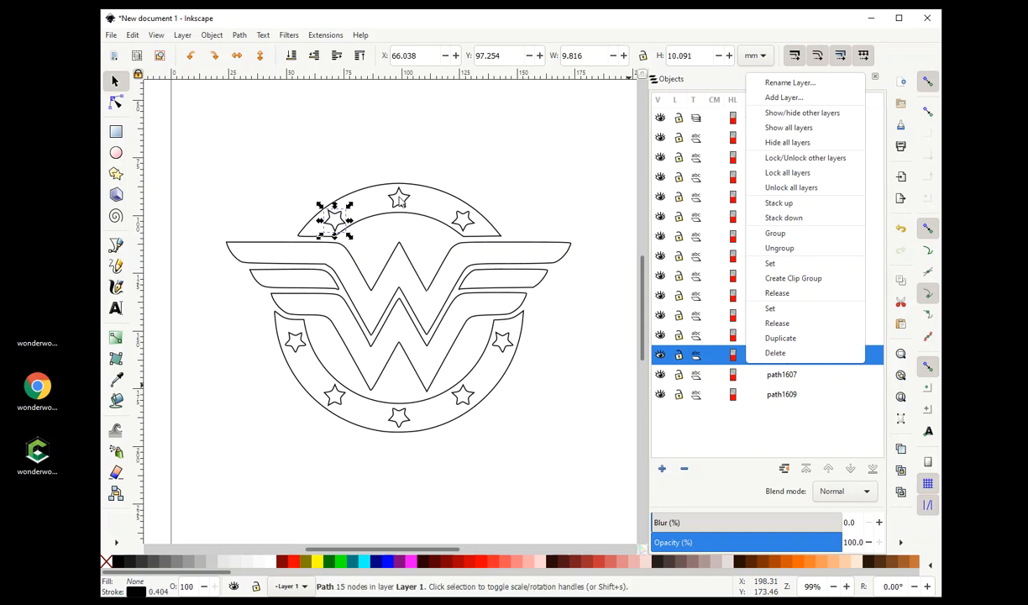
pyautogui.click(806, 353)
# Delete the right star in the logo's upper arc
pyautogui.click(466, 221)
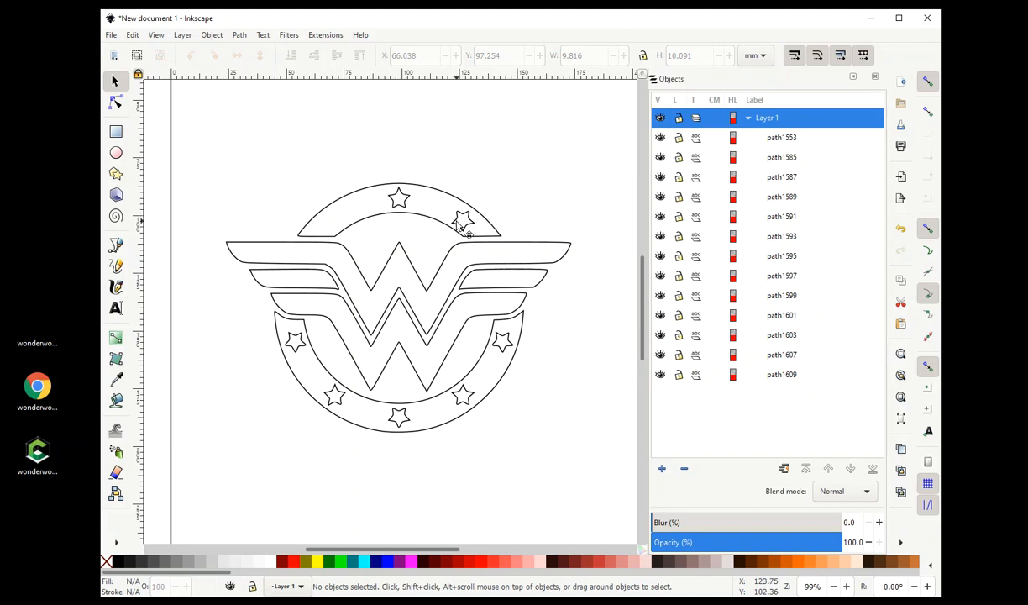
pyautogui.rightClick(765, 361)
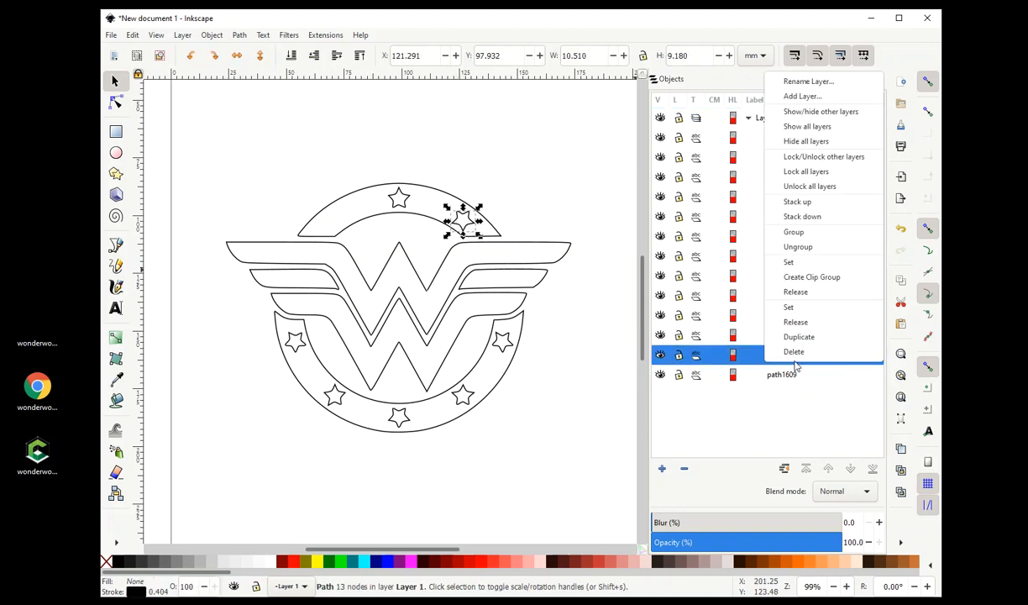
pyautogui.click(794, 353)
# Sharpen the lower-left tip of the star in the upper arc by pulling its left-side node down and outward
pyautogui.click(399, 195)
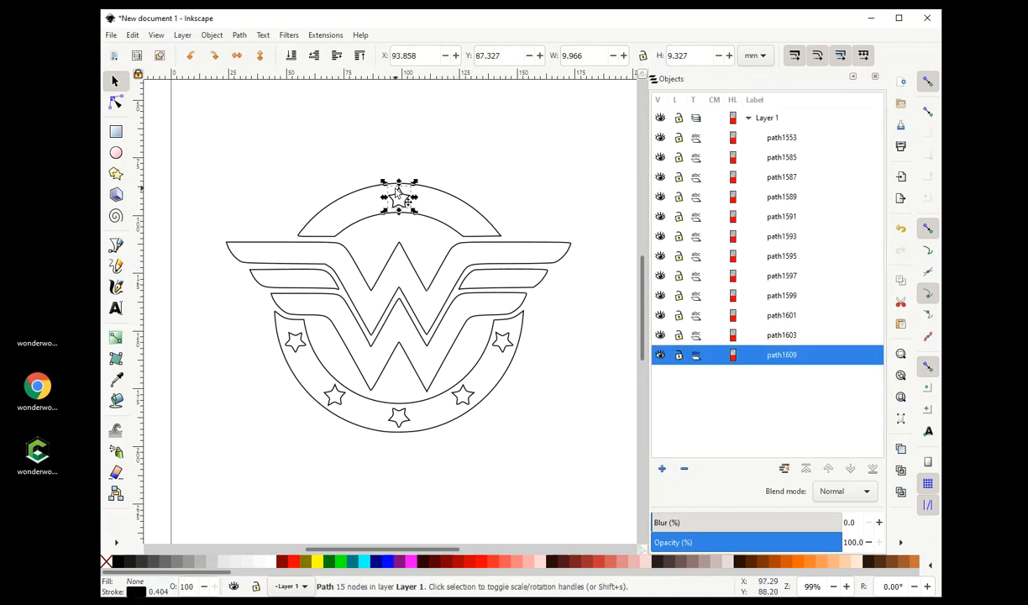
pyautogui.keyDown('ctrl'); pyautogui.scroll(8, 399, 195); pyautogui.keyUp('ctrl')
pyautogui.keyDown('ctrl'); pyautogui.scroll(-1, 409, 223); pyautogui.keyUp('ctrl')
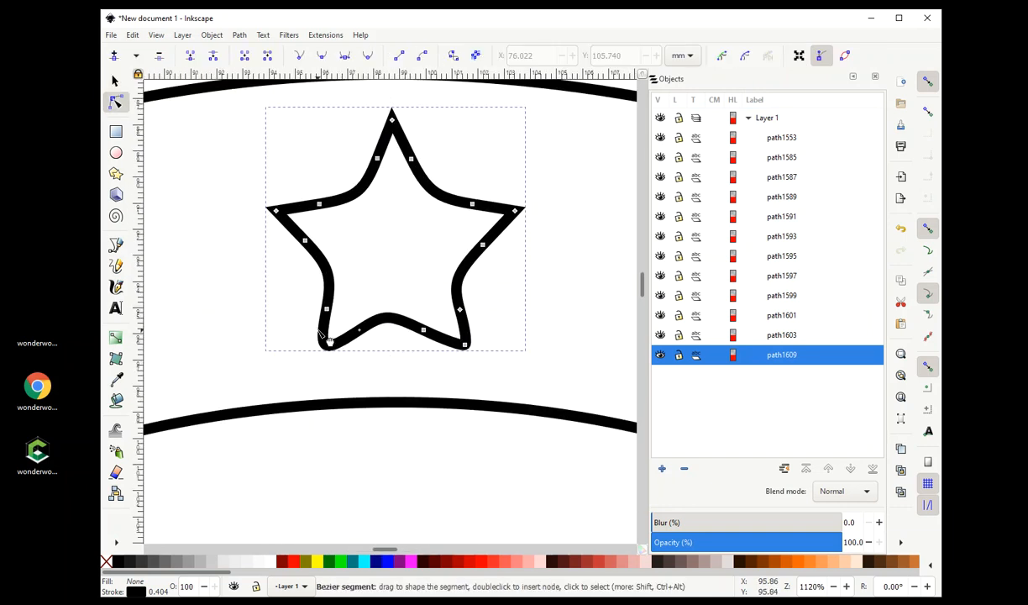
pyautogui.moveTo(327, 309); pyautogui.dragTo(319, 342)
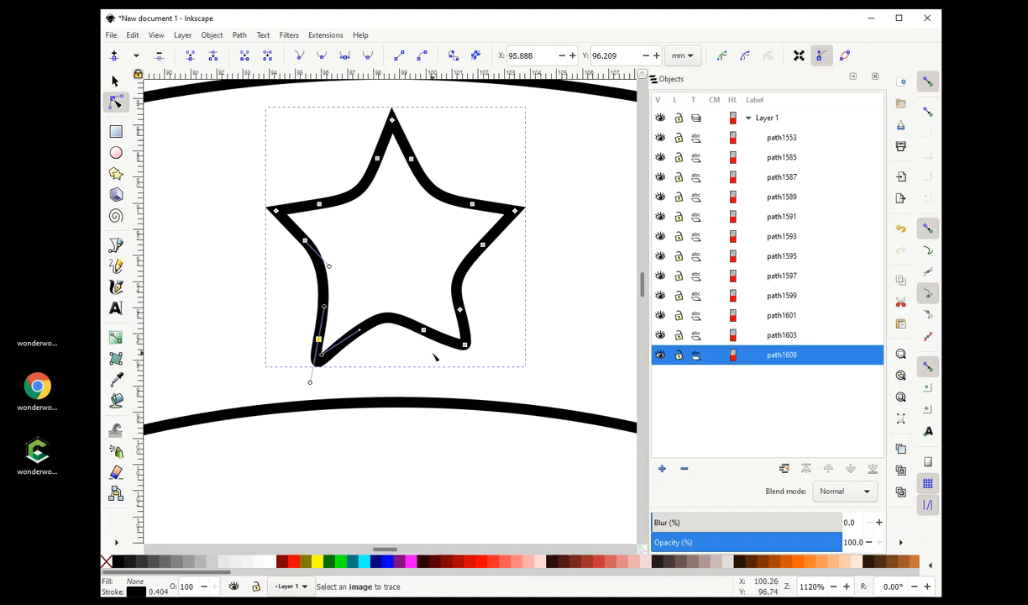
# Reshape the curved bottom edge of the same star into a pointed inner notch and deselect the star
pyautogui.click(359, 331)
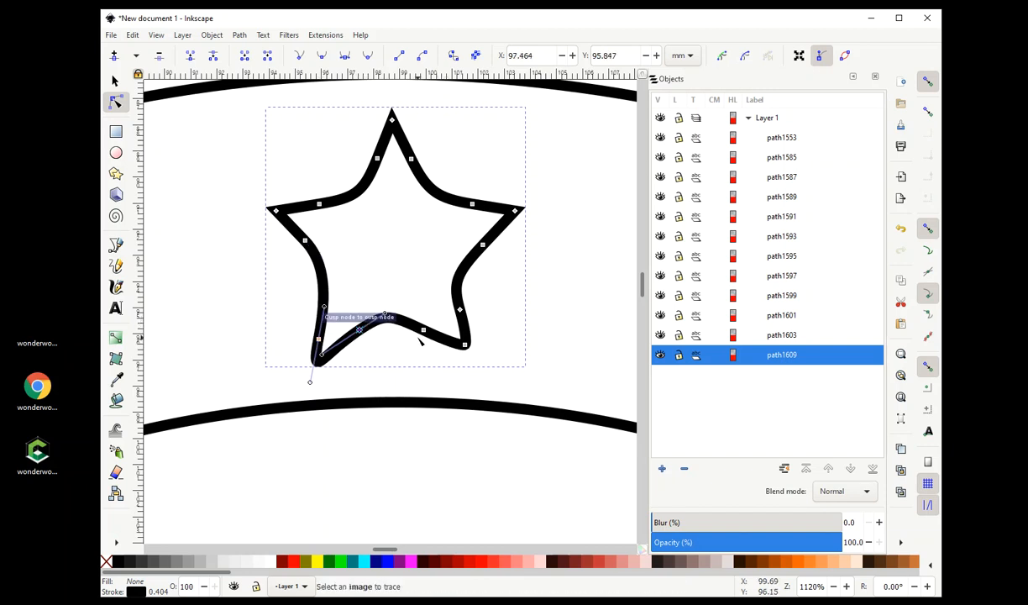
pyautogui.moveTo(399, 331); pyautogui.dragTo(378, 298)
pyautogui.click(391, 306)
pyautogui.moveTo(359, 292); pyautogui.dragTo(393, 313)
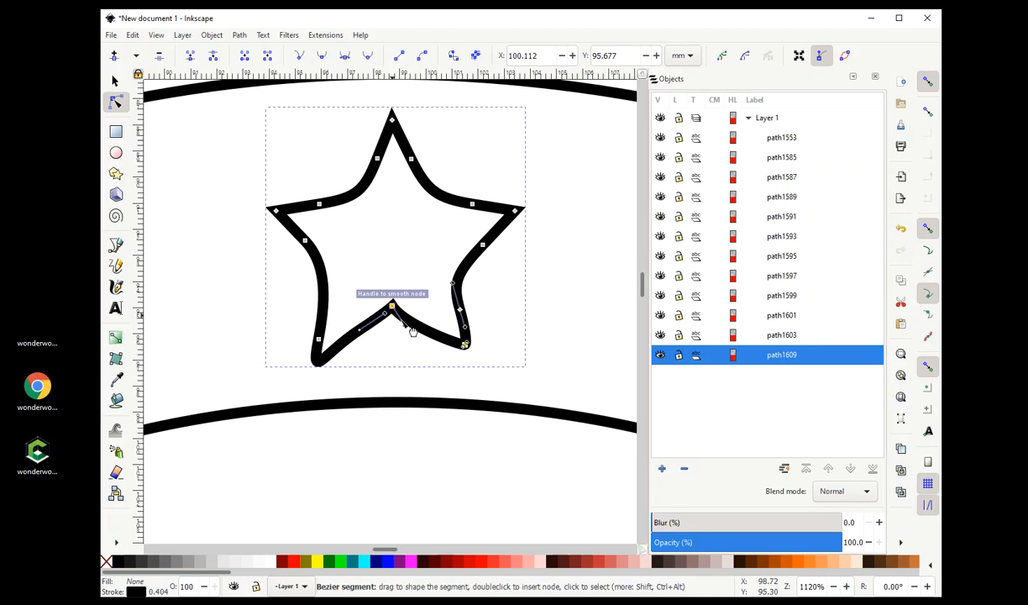
pyautogui.click(492, 347)
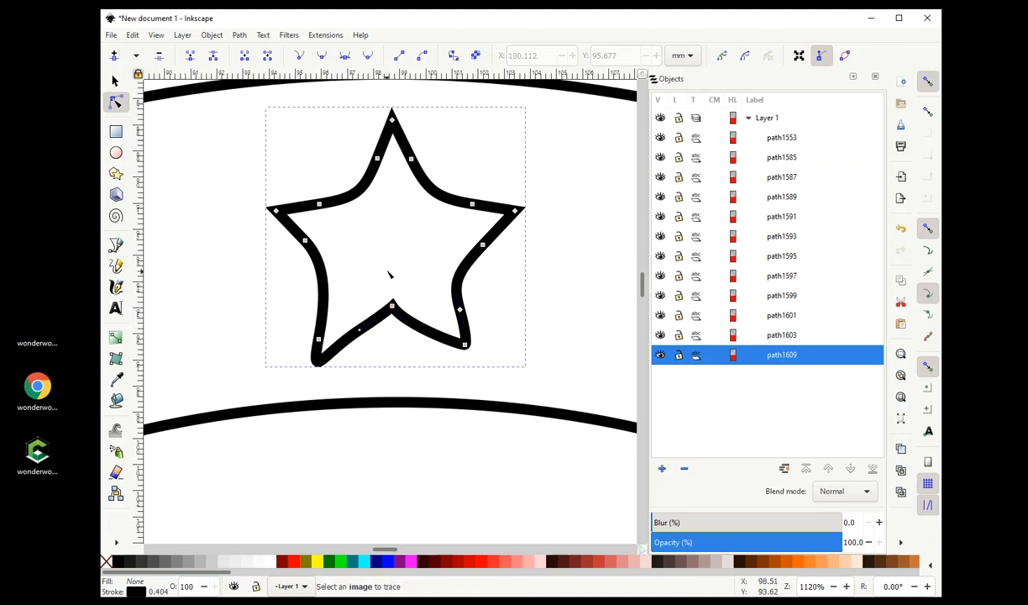
pyautogui.keyDown('ctrl'); pyautogui.scroll(-5, 389, 275); pyautogui.keyUp('ctrl')
pyautogui.keyDown('ctrl'); pyautogui.scroll(-2, 401, 393); pyautogui.keyUp('ctrl')
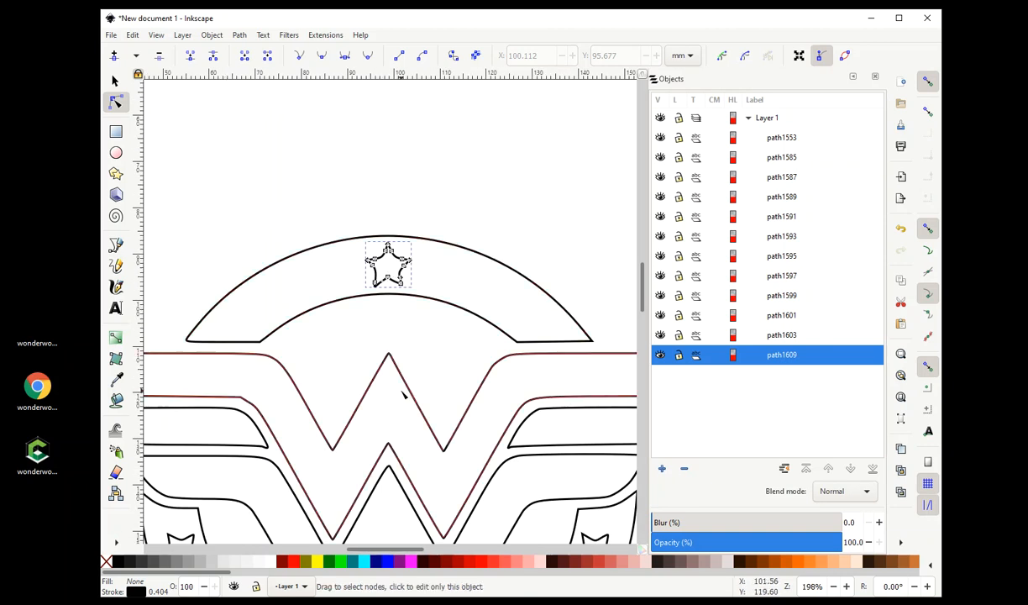
pyautogui.keyDown('ctrl'); pyautogui.scroll(-1, 398, 399); pyautogui.keyUp('ctrl')
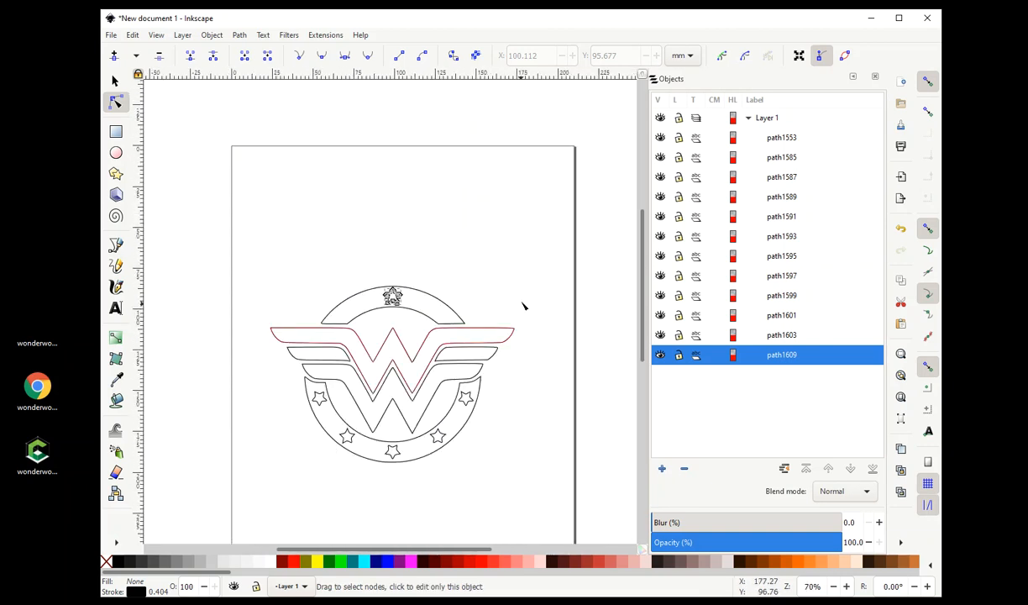
pyautogui.click(585, 340)
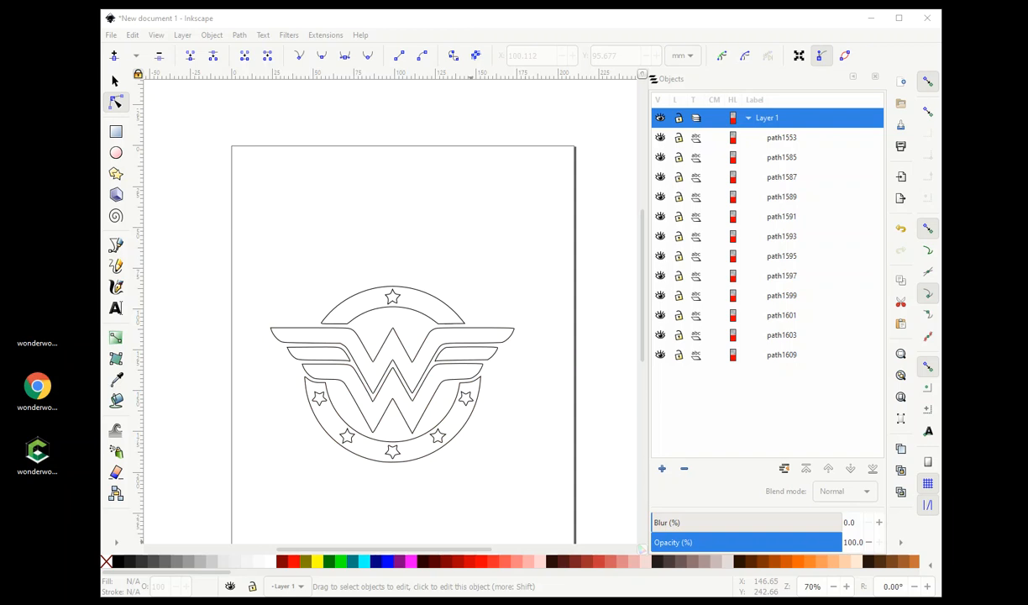
# Switch to the New document 2 window, inspect its top star and upper red piece, and place it beside New document 1
pyautogui.hotkey('alt', 'Tab')
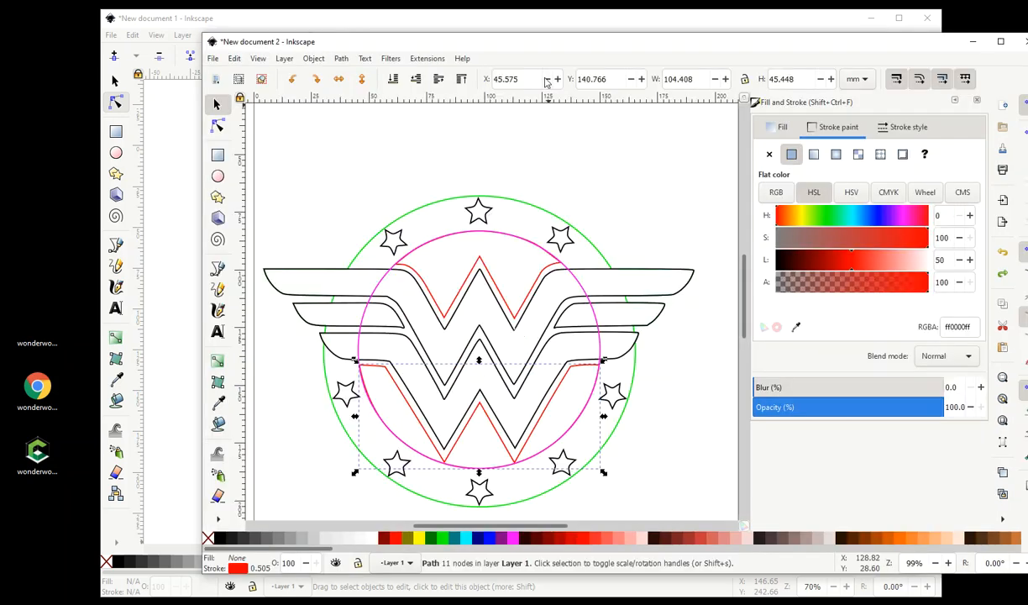
pyautogui.moveTo(514, 46)
pyautogui.mouseDown()
pyautogui.moveTo(892, 22)
pyautogui.moveTo(464, 42)
pyautogui.mouseUp()
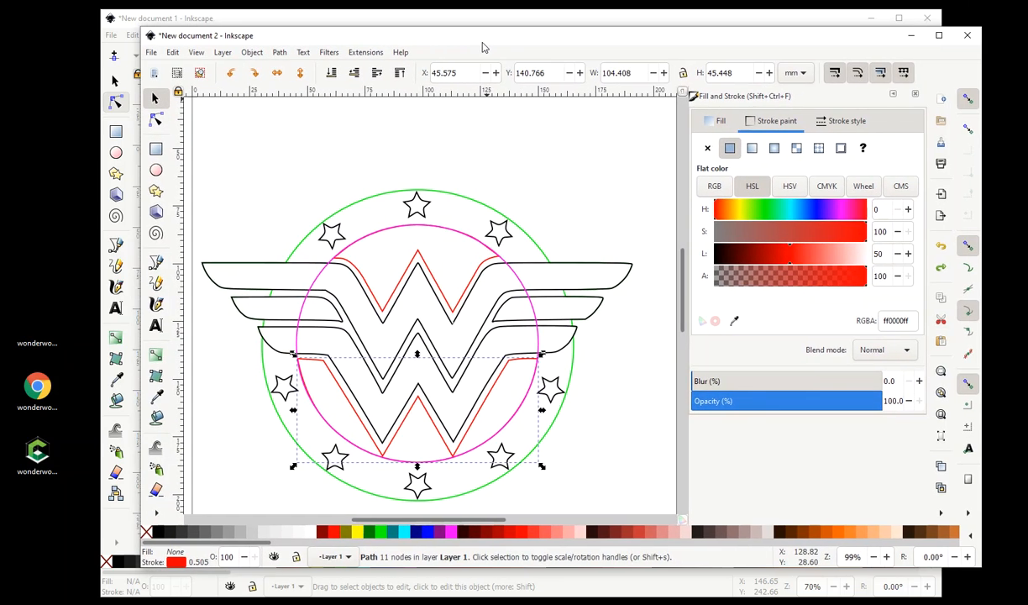
pyautogui.click(417, 211)
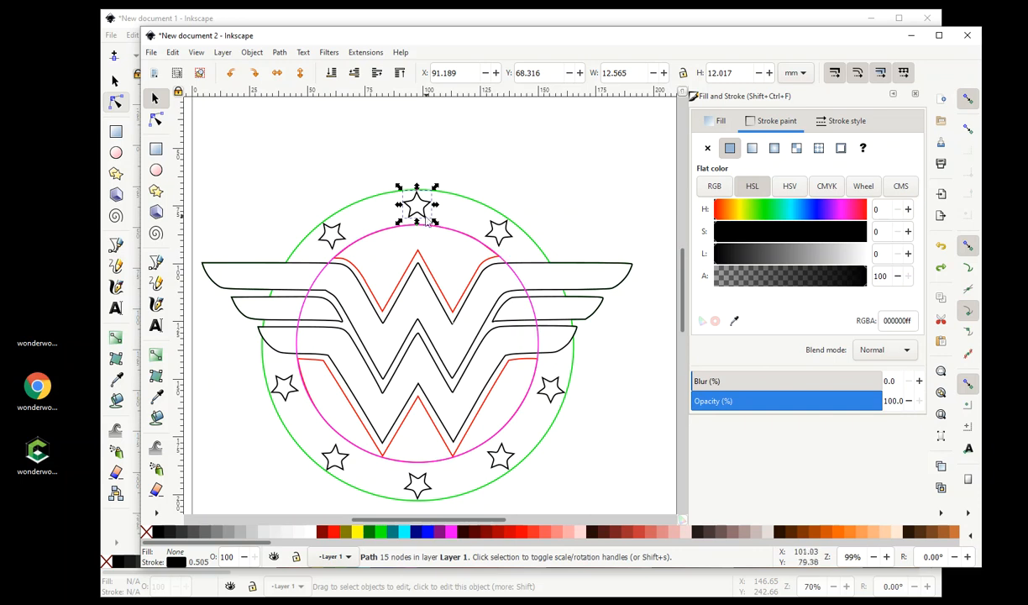
pyautogui.click(579, 225)
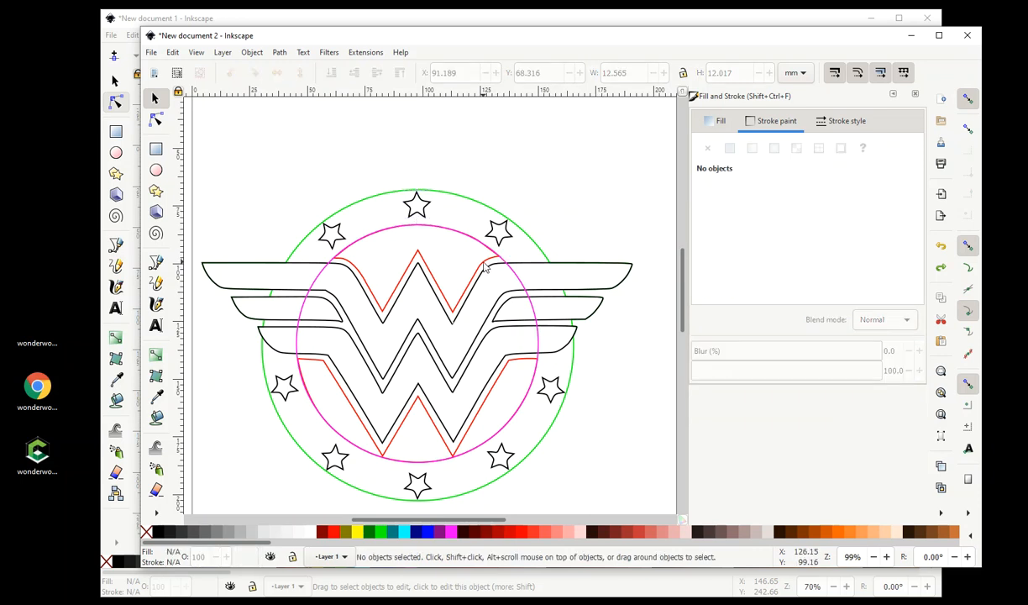
pyautogui.click(485, 267)
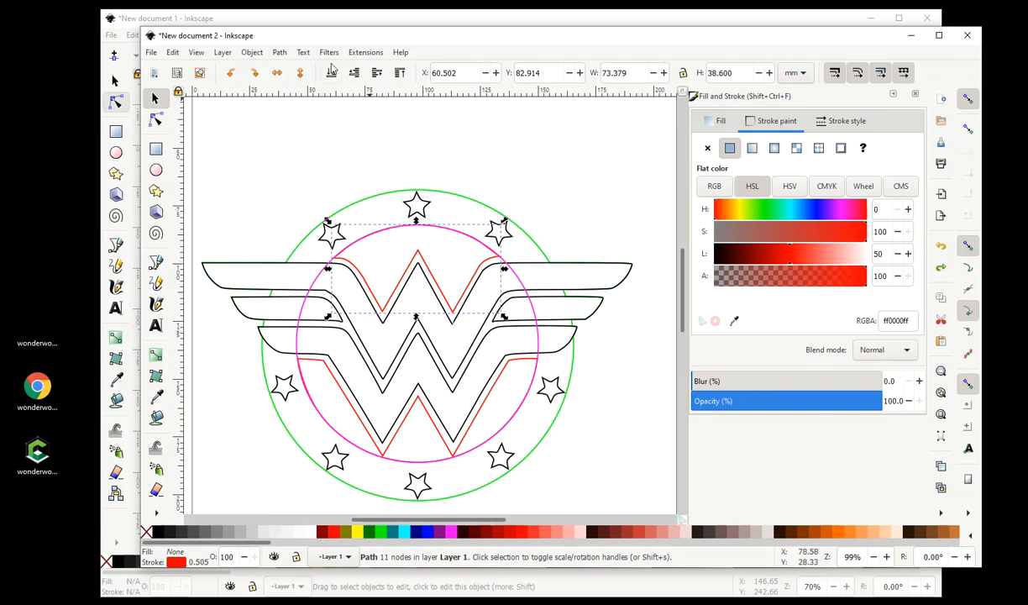
pyautogui.moveTo(301, 46); pyautogui.dragTo(727, 74)
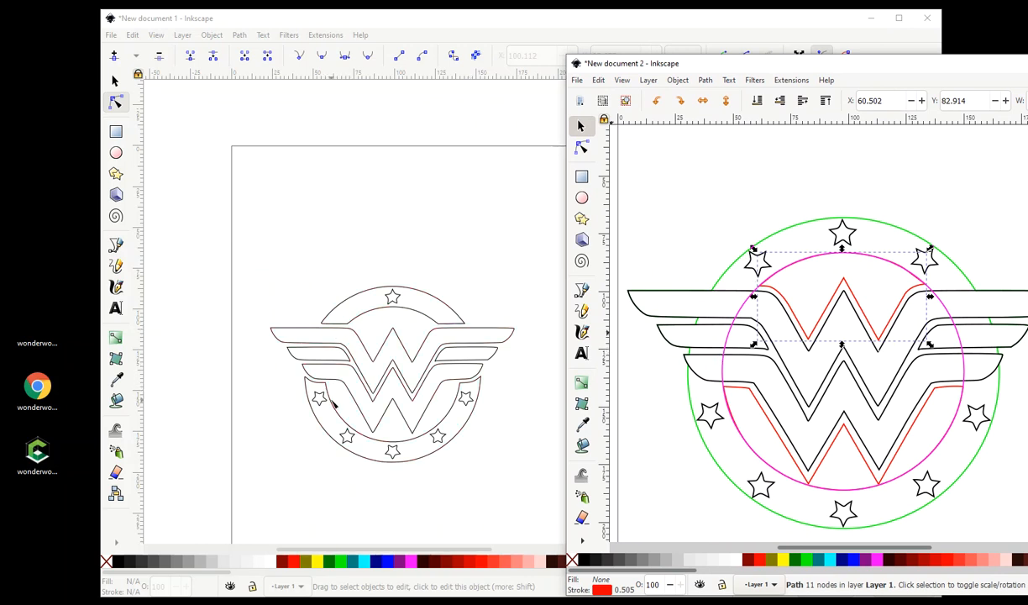
# Examine the upper and lower red pieces and the upper W wing outline in New document 2
pyautogui.click(844, 284)
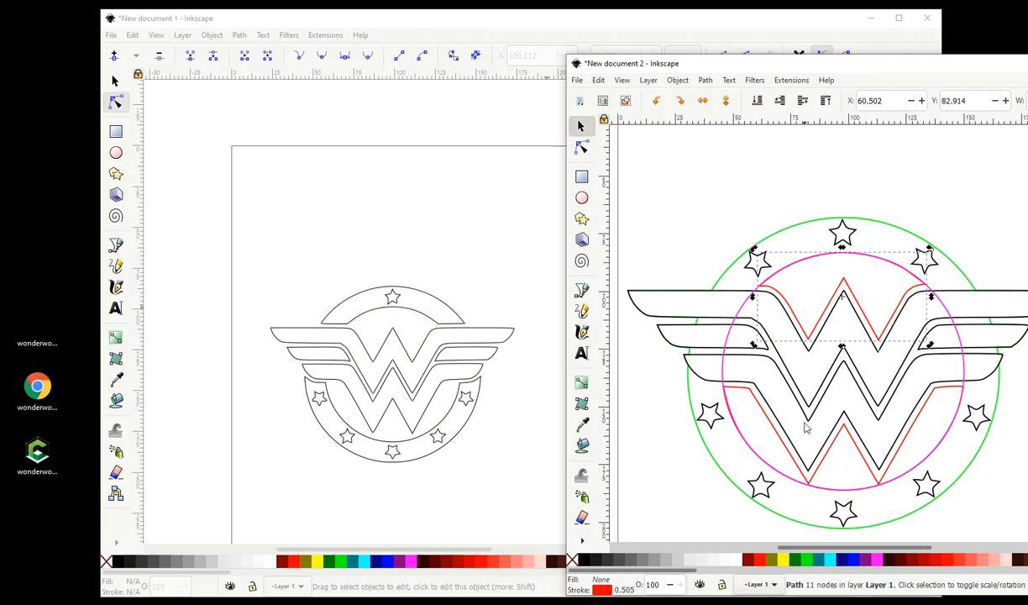
pyautogui.click(749, 395)
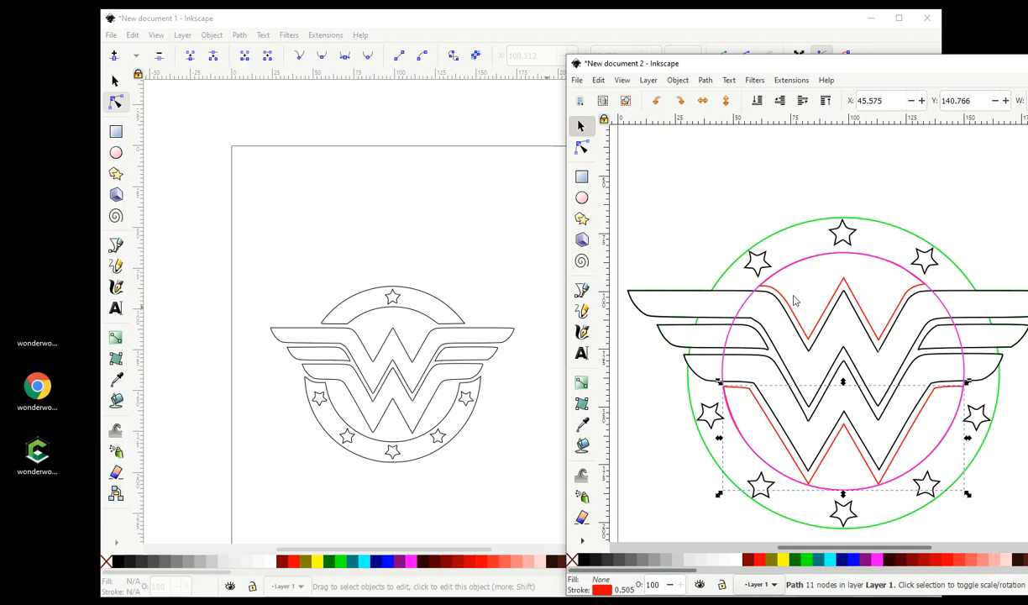
pyautogui.moveTo(851, 63); pyautogui.dragTo(752, 45)
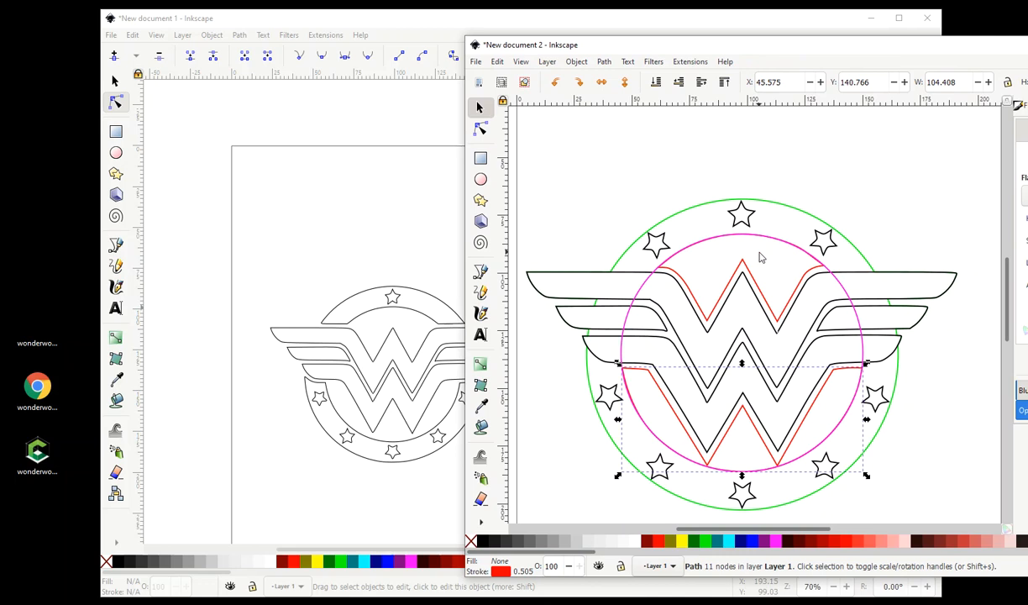
pyautogui.click(679, 275)
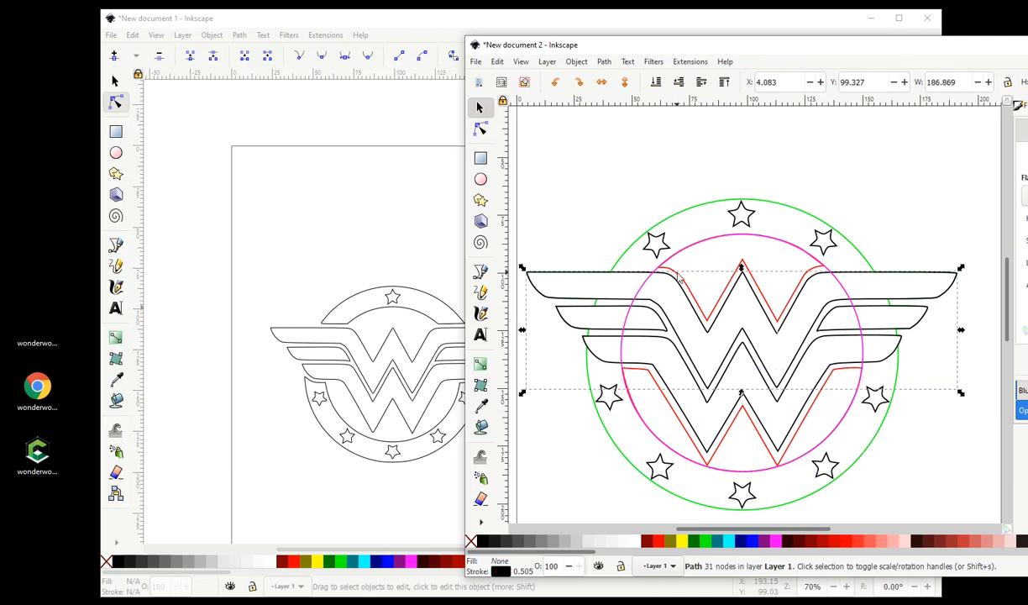
pyautogui.click(744, 264)
pyautogui.moveTo(746, 265)
pyautogui.mouseDown()
pyautogui.moveTo(776, 240)
pyautogui.moveTo(915, 181)
pyautogui.moveTo(916, 163)
pyautogui.moveTo(727, 251)
pyautogui.moveTo(749, 262)
pyautogui.mouseUp()
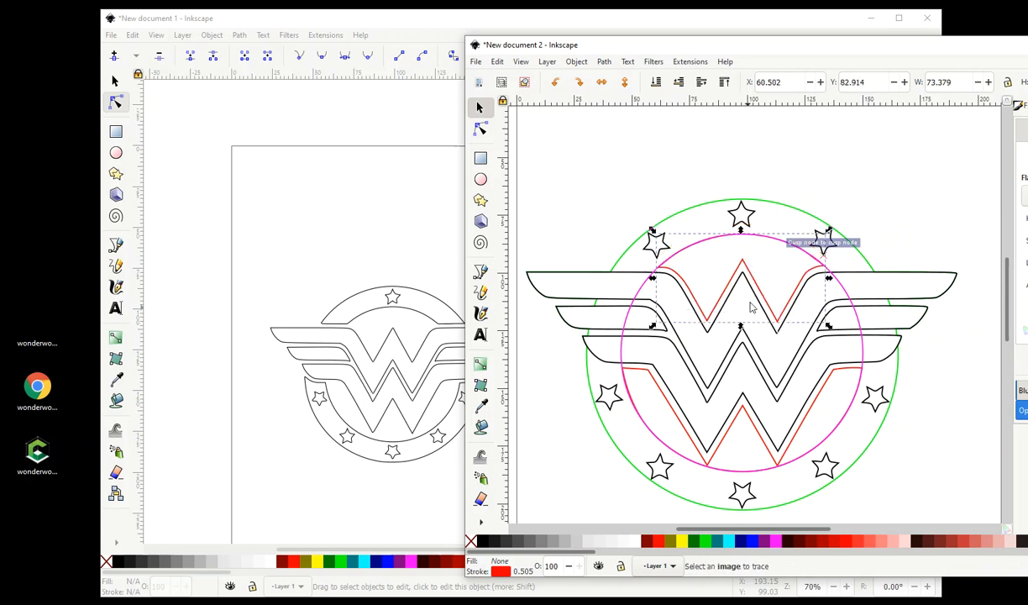
# Try moving the lower red piece out of the circle and undo the move
pyautogui.click(744, 412)
pyautogui.moveTo(746, 411); pyautogui.dragTo(604, 415)
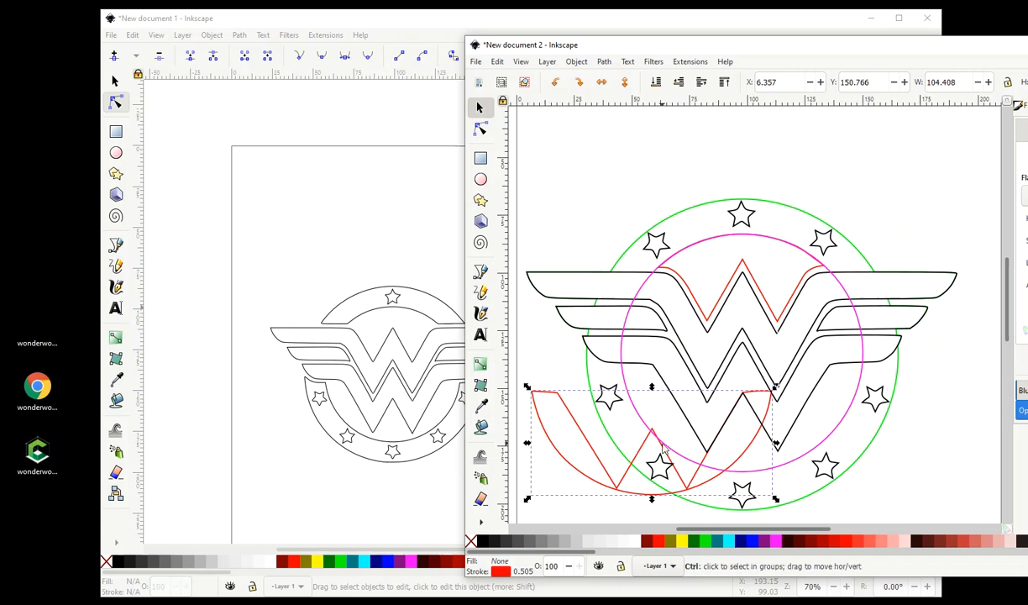
pyautogui.hotkey('ctrl', 'z')
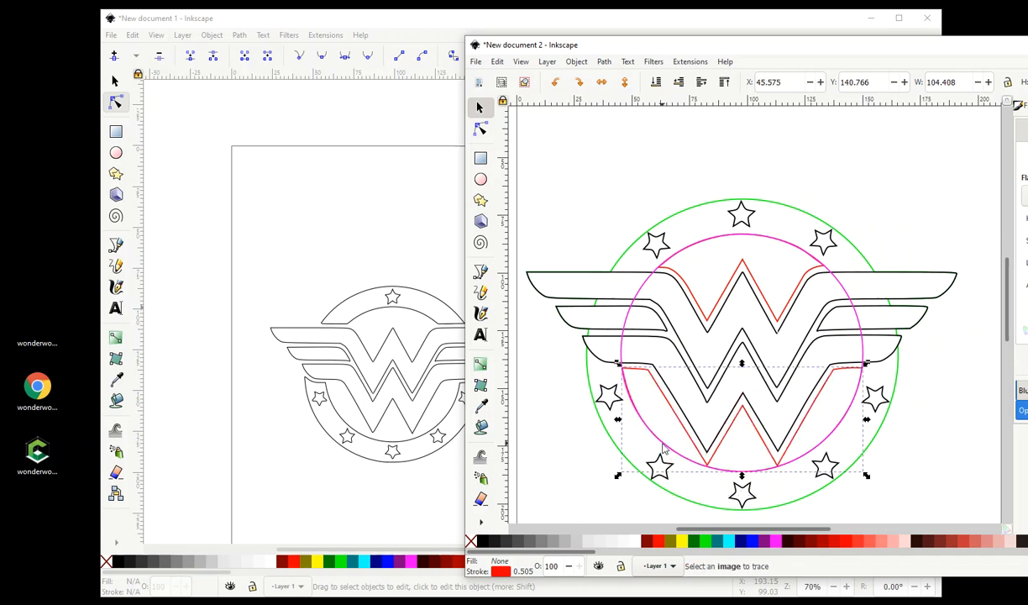
# Examine the upper W wing, the right middle wing and the lower W wing as separate paths
pyautogui.click(664, 301)
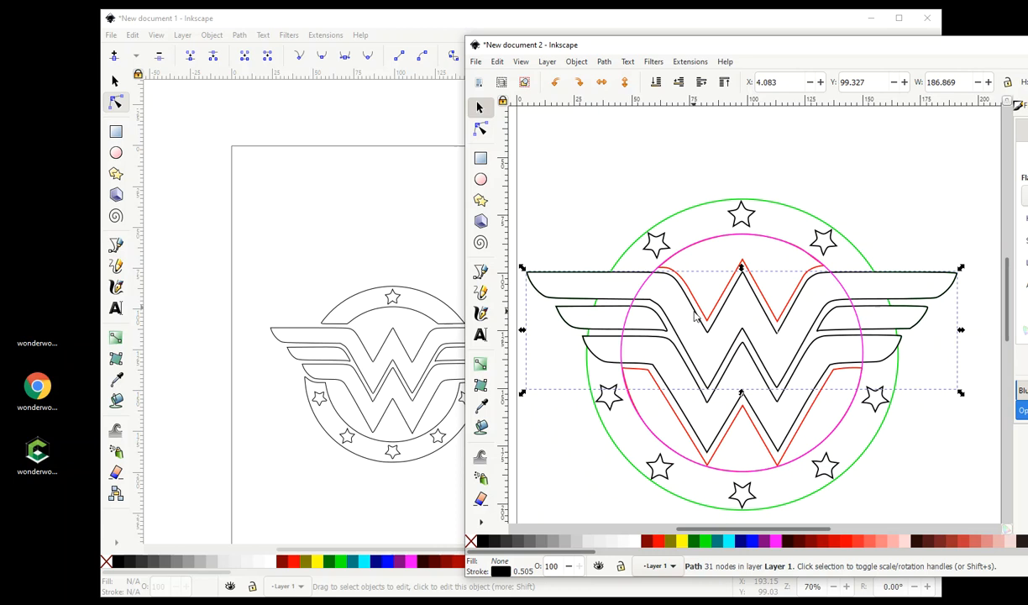
pyautogui.click(924, 323)
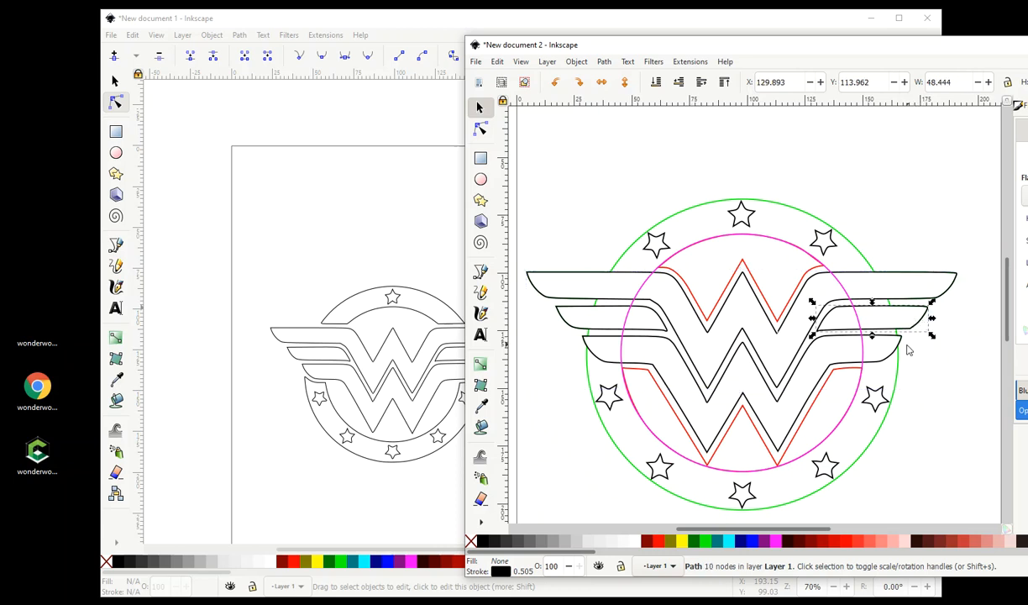
pyautogui.click(898, 347)
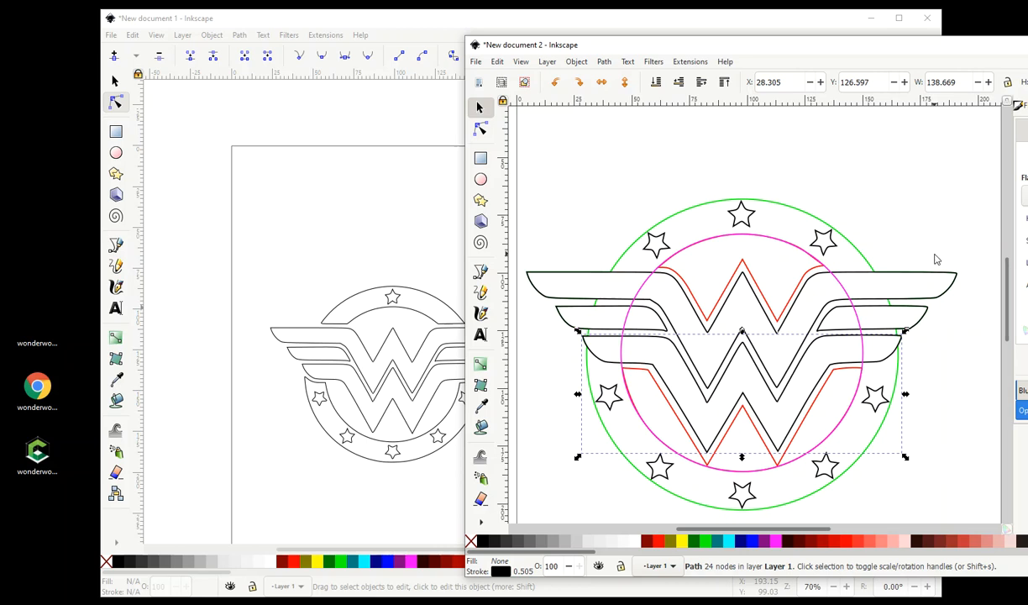
# Return to New document 1 and select the upper arc together with the upper W wing outline
pyautogui.click(375, 29)
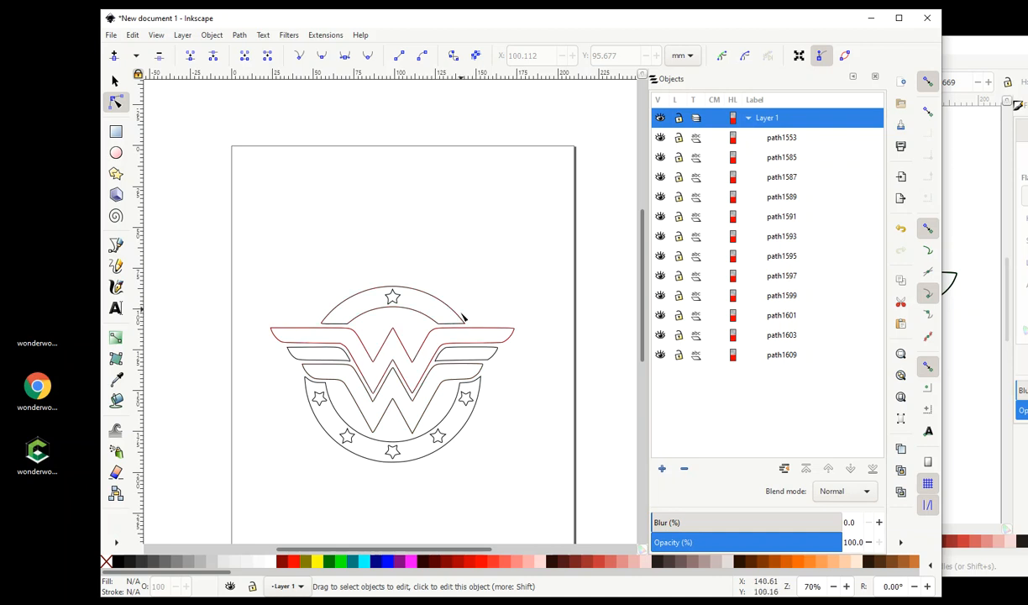
pyautogui.click(331, 316)
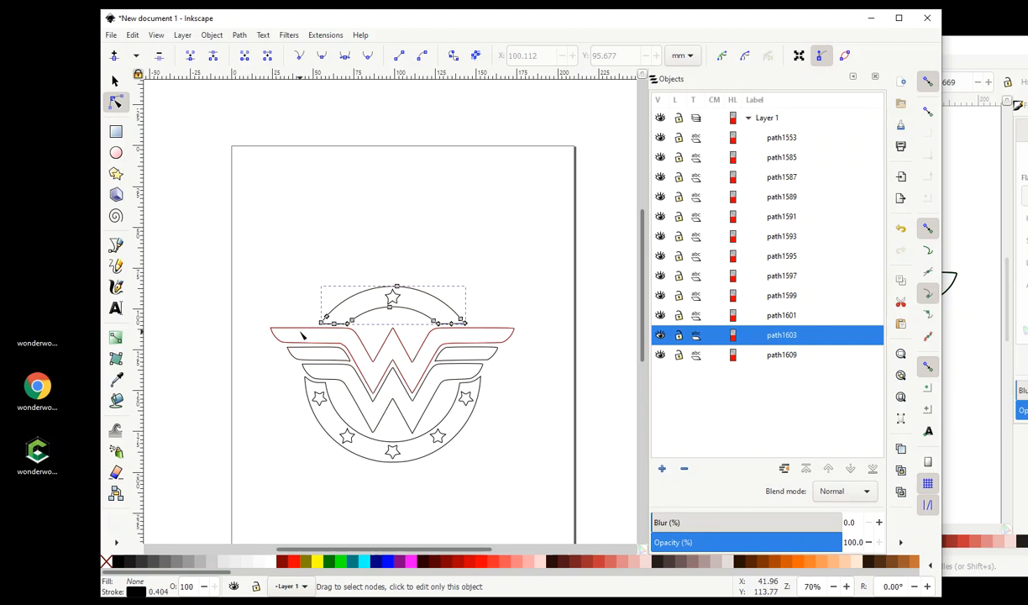
pyautogui.keyDown('shift'); pyautogui.click(301, 334); pyautogui.keyUp('shift')
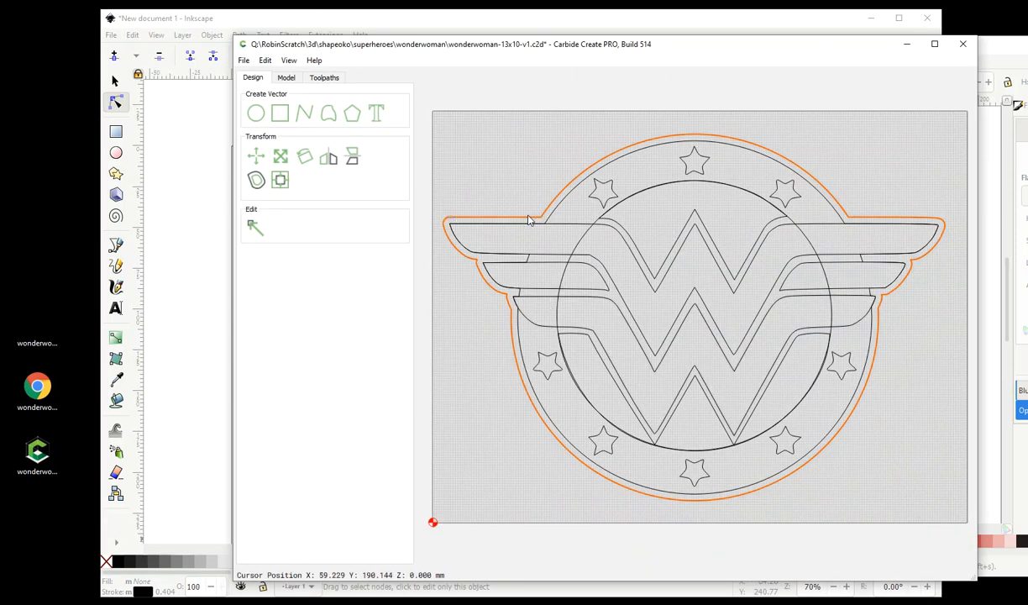
# Switch to Carbide Create and open the Offset settings for the outer logo outline
pyautogui.click(257, 180)
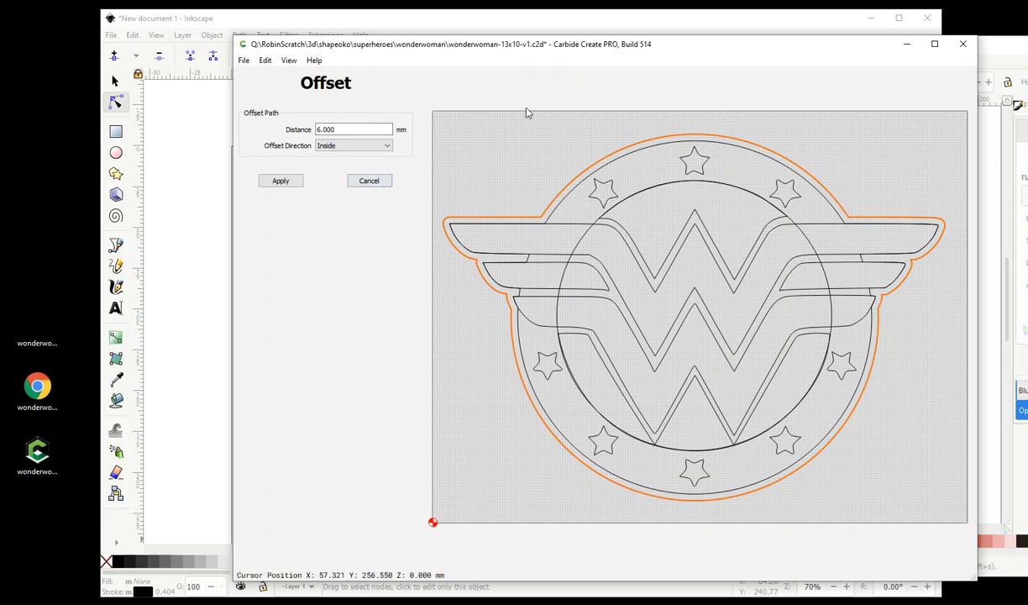
# In New document 2, move the upper W wing, left middle wing, lower W wing and pink circle aside and select the green outline
pyautogui.moveTo(995, 52); pyautogui.dragTo(978, 48)
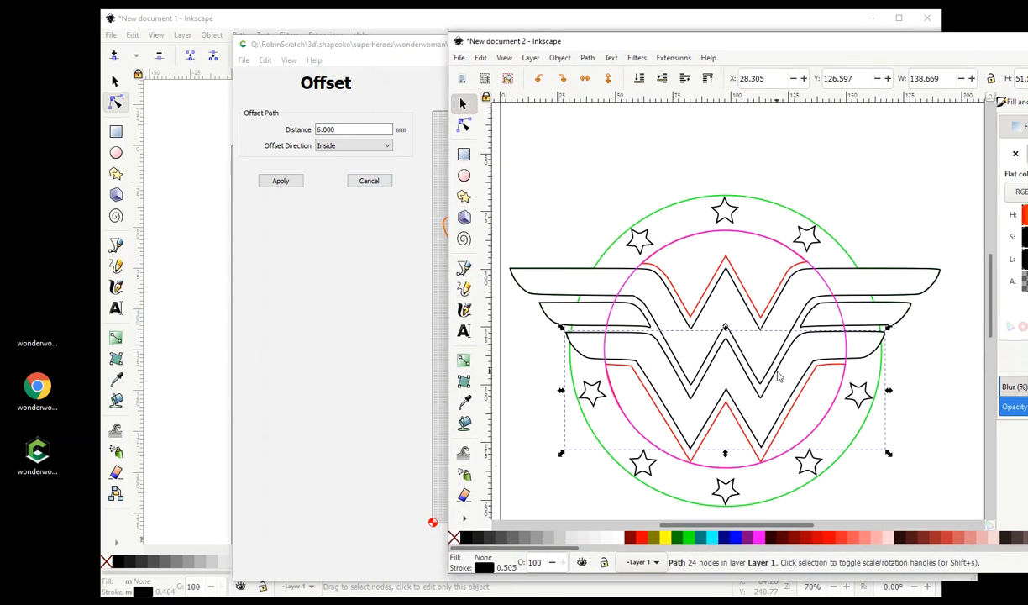
pyautogui.click(891, 272)
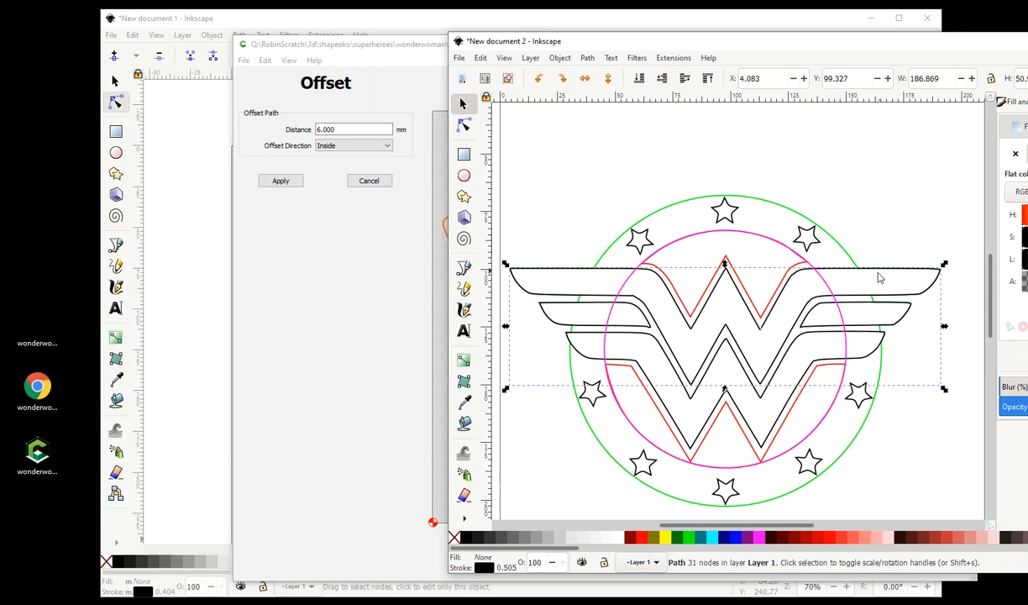
pyautogui.moveTo(854, 274); pyautogui.dragTo(837, 160)
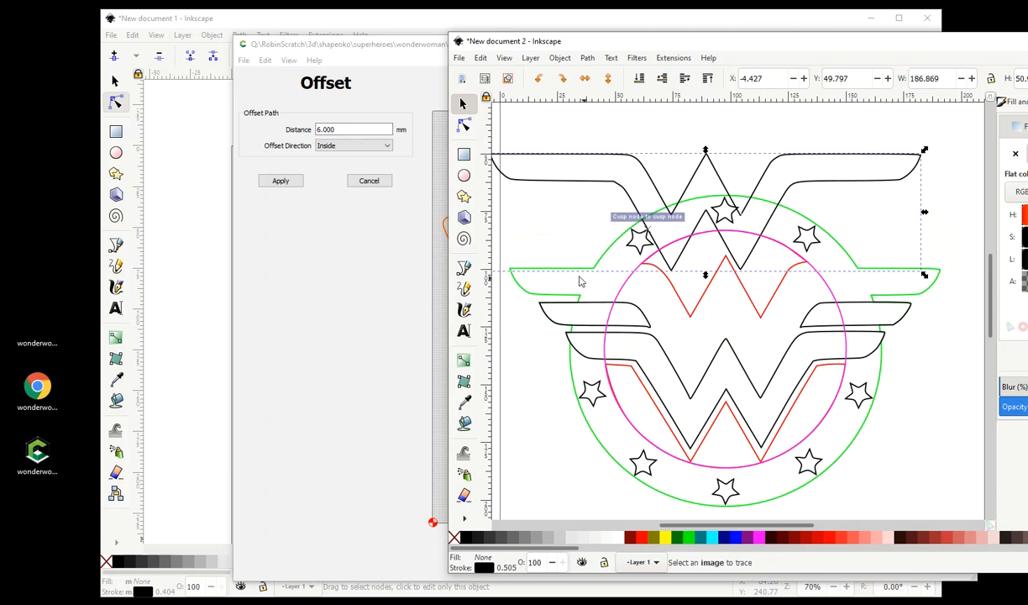
pyautogui.click(544, 298)
pyautogui.moveTo(583, 309)
pyautogui.mouseDown()
pyautogui.moveTo(629, 314)
pyautogui.moveTo(620, 340)
pyautogui.mouseUp()
pyautogui.click(594, 337)
pyautogui.click(585, 342)
pyautogui.click(567, 268)
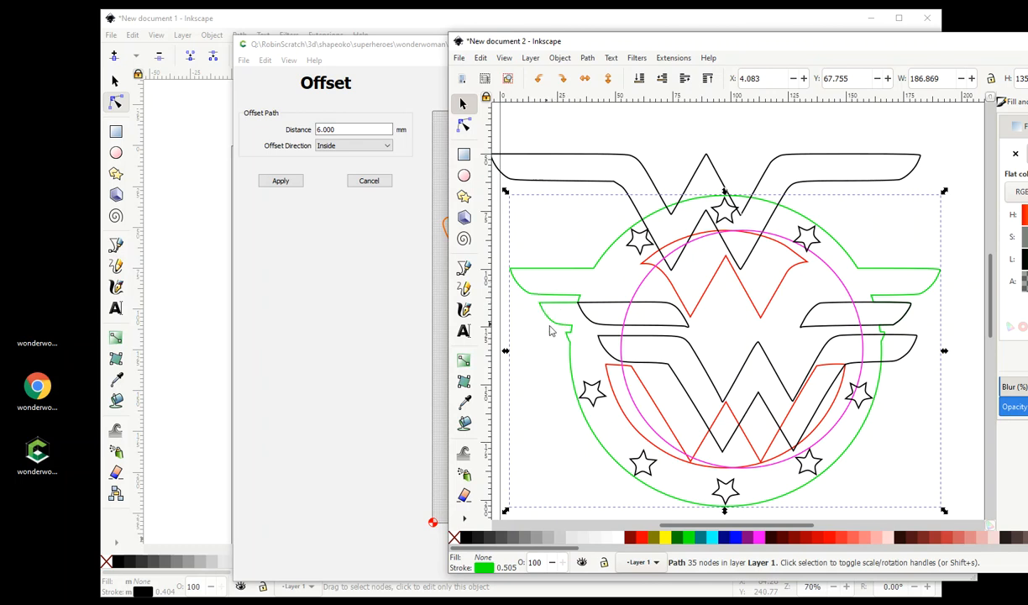
# Undo the moves of the wing pieces and the pink circle
pyautogui.press('ctrl')
pyautogui.hotkey('ctrl', 'z')
pyautogui.hotkey('ctrl', 'z')
pyautogui.hotkey('ctrl', 'z')
pyautogui.hotkey('ctrl', 'z')
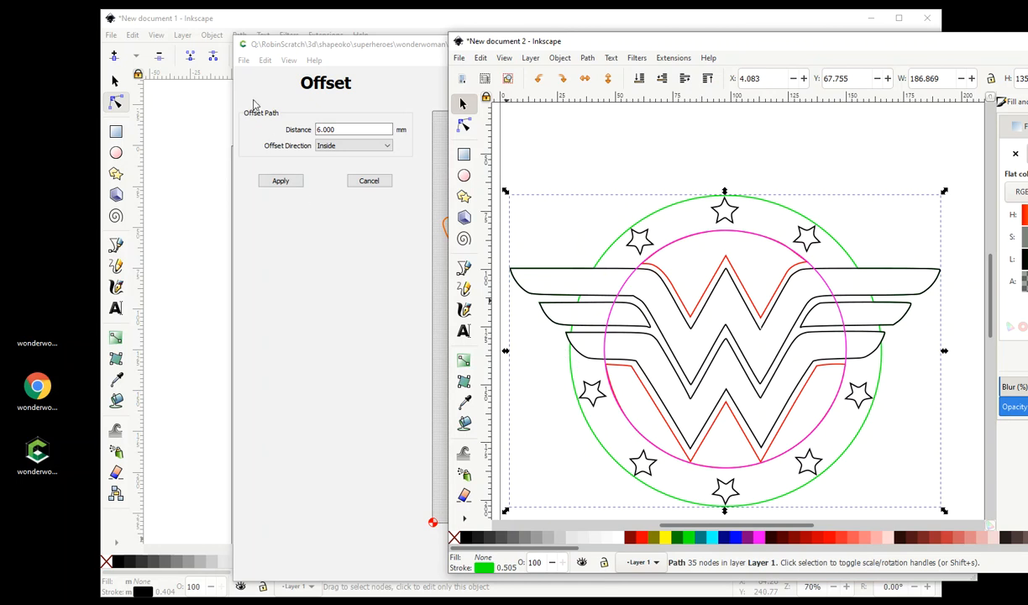
# Switch back to the Carbide Create window showing the Offset settings and reposition it for a full view
pyautogui.click(284, 46)
pyautogui.moveTo(322, 48); pyautogui.dragTo(272, 45)
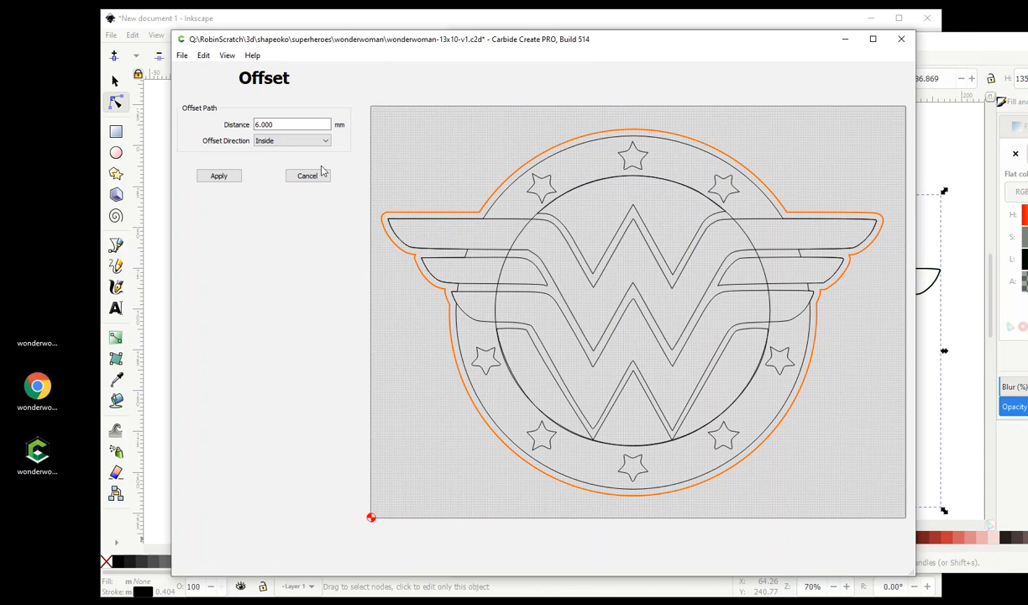
# Cancel the outline offset, then move the upper circle segment and the lower circle segment out of place
pyautogui.click(289, 173)
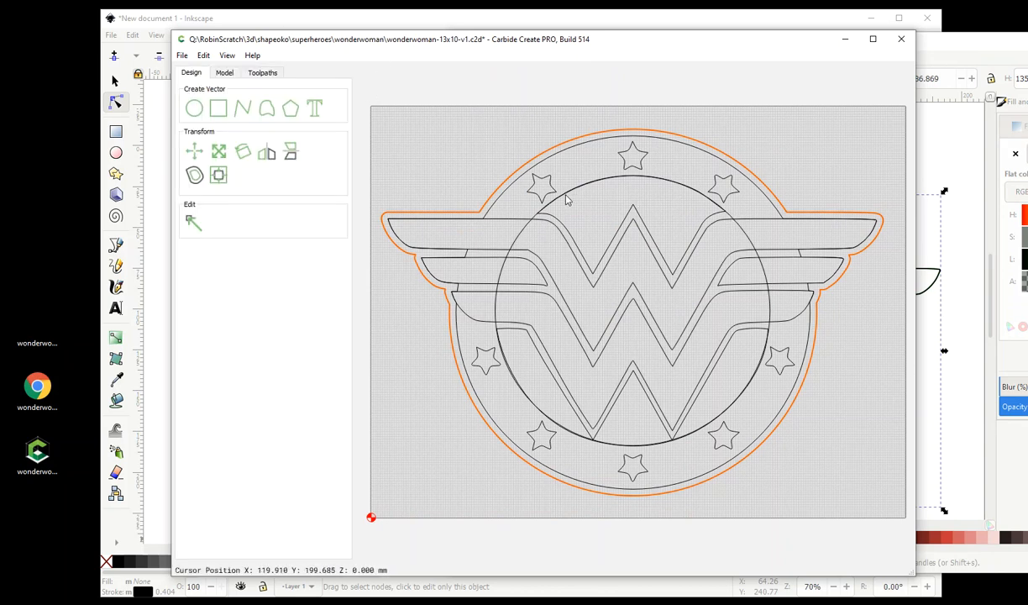
pyautogui.moveTo(556, 227); pyautogui.dragTo(619, 241)
pyautogui.click(555, 382)
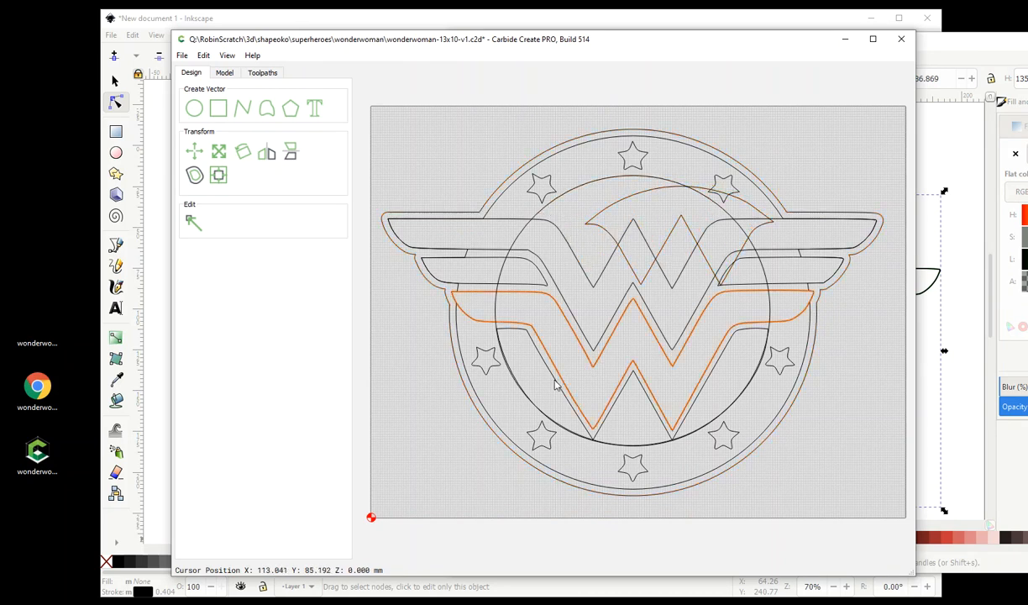
pyautogui.click(551, 377)
pyautogui.moveTo(552, 377); pyautogui.dragTo(546, 395)
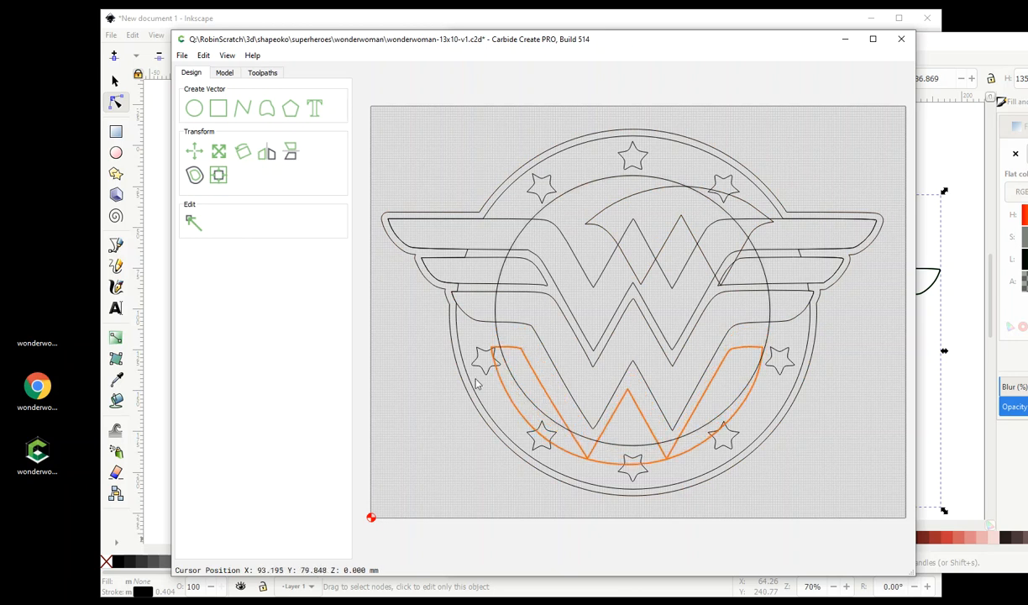
# Select the outer border and the inner logo silhouette in turn, clear the selection, and undo both circle segment moves
pyautogui.click(458, 334)
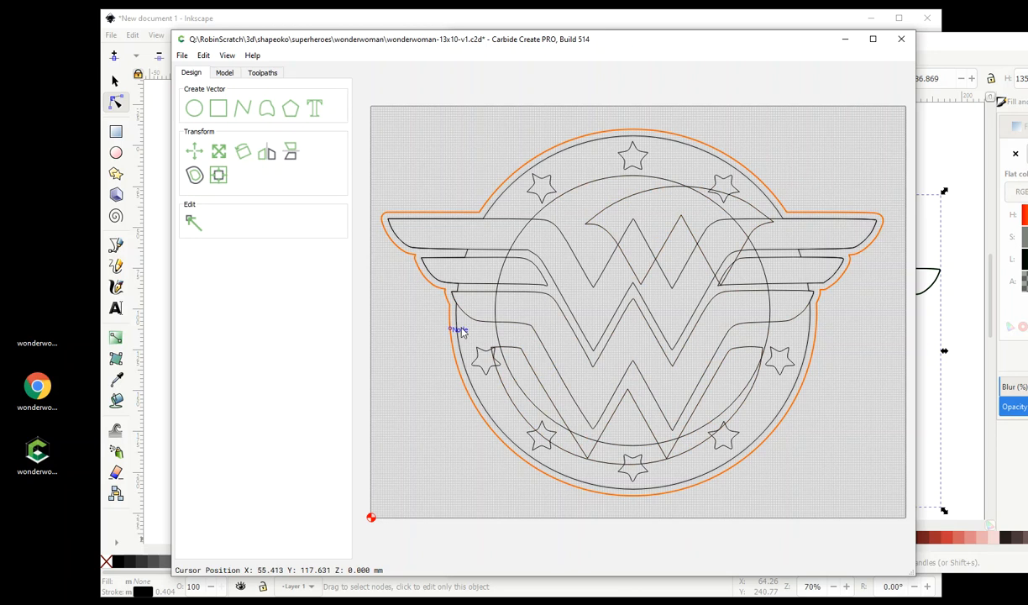
pyautogui.click(466, 332)
pyautogui.click(465, 332)
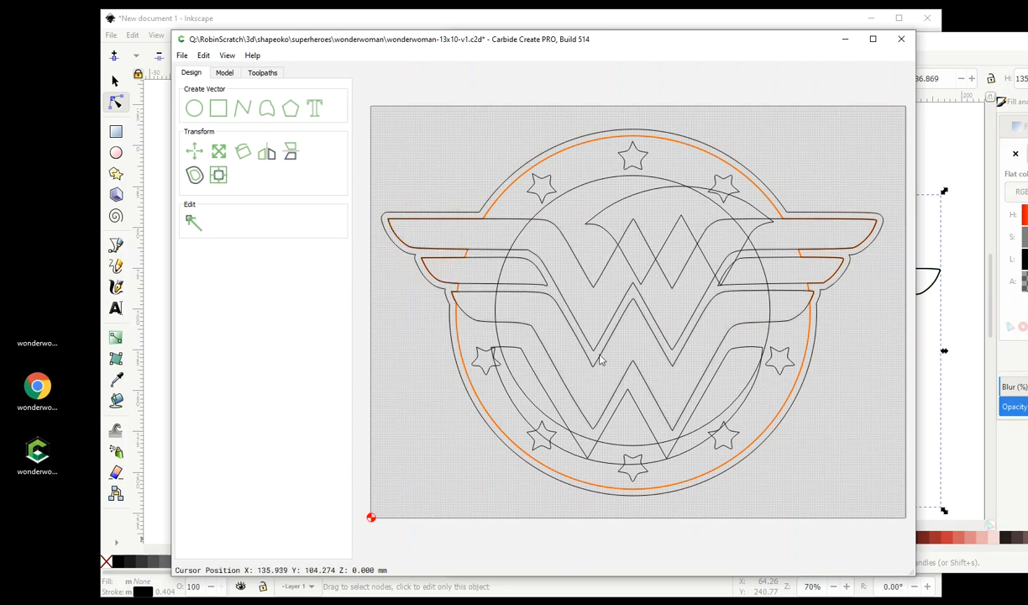
pyautogui.click(404, 398)
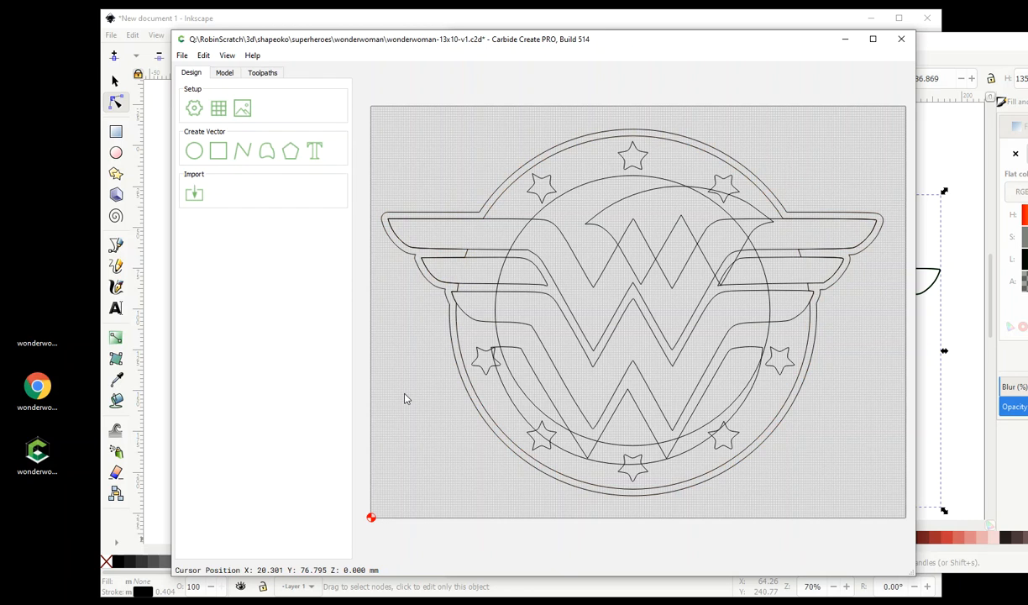
pyautogui.hotkey('ctrl', 'z')
pyautogui.hotkey('ctrl', 'z')
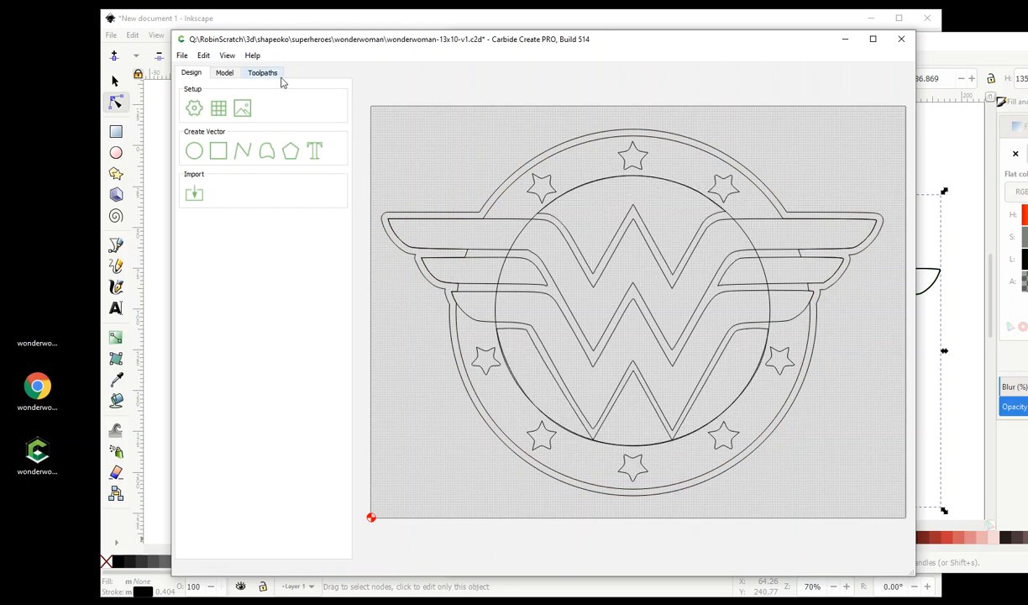
# Open the Advanced VCarve settings of the design toolpath and move the dialog clear of the toolpath preview
pyautogui.click(266, 75)
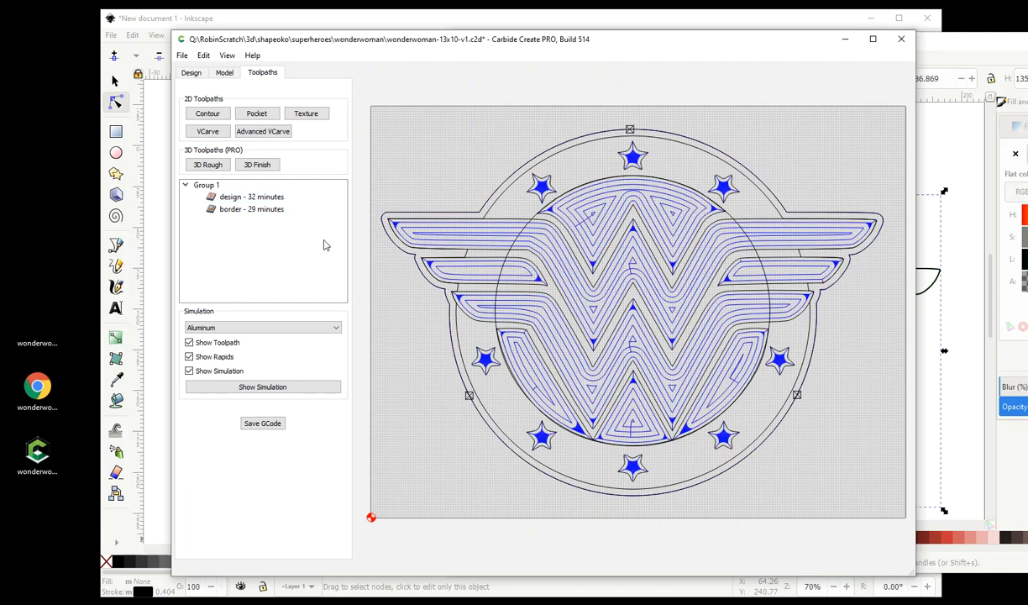
pyautogui.doubleClick(249, 198)
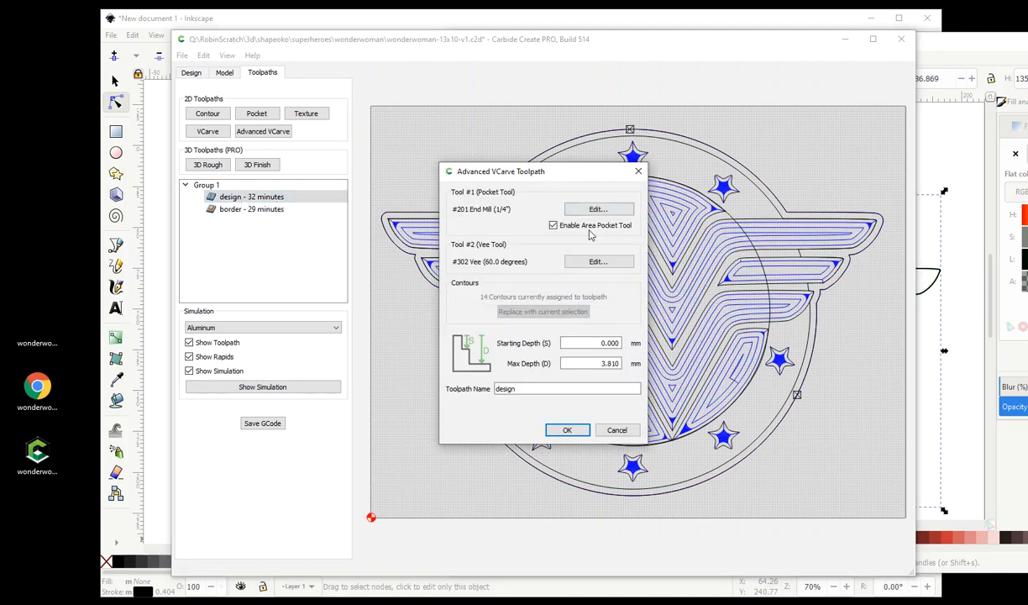
pyautogui.moveTo(515, 178); pyautogui.dragTo(388, 145)
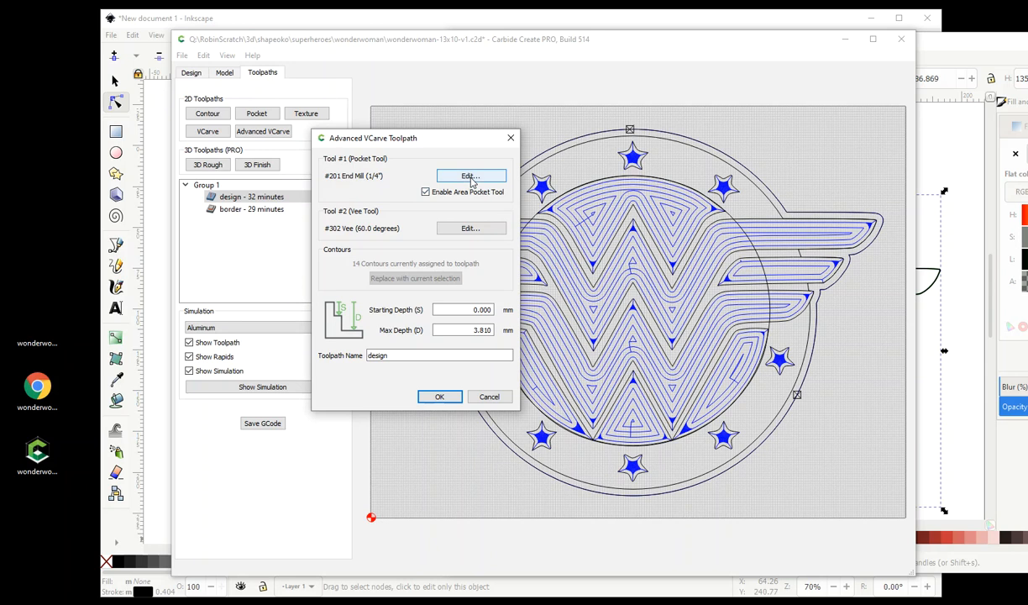
pyautogui.moveTo(445, 139); pyautogui.dragTo(353, 286)
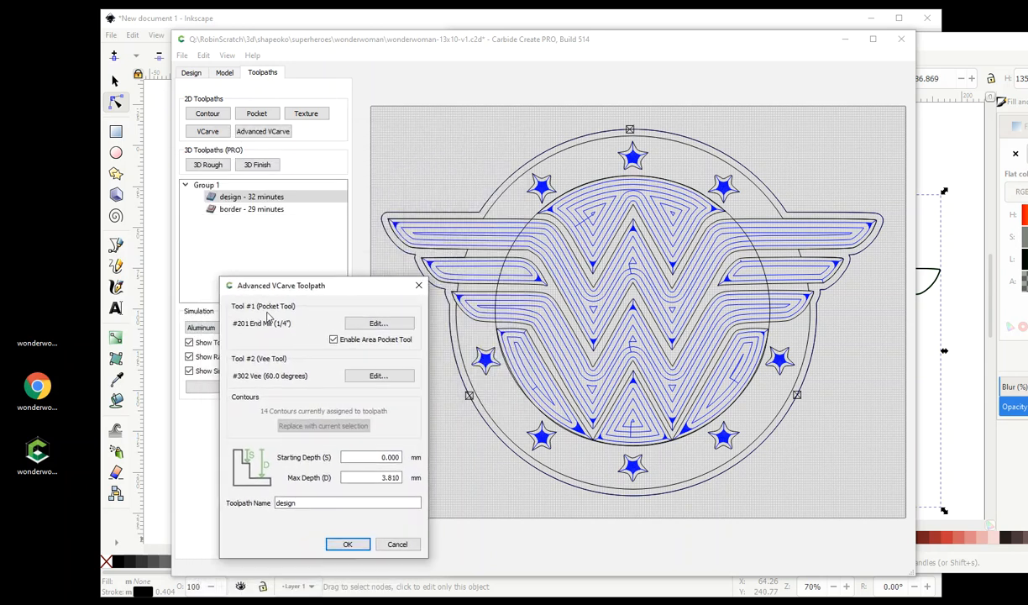
# Change the design toolpath's pocket tool to the #102 End Mill (1/8") from the Carbide 3D-Shapeoko-Softwood library and apply it
pyautogui.click(378, 323)
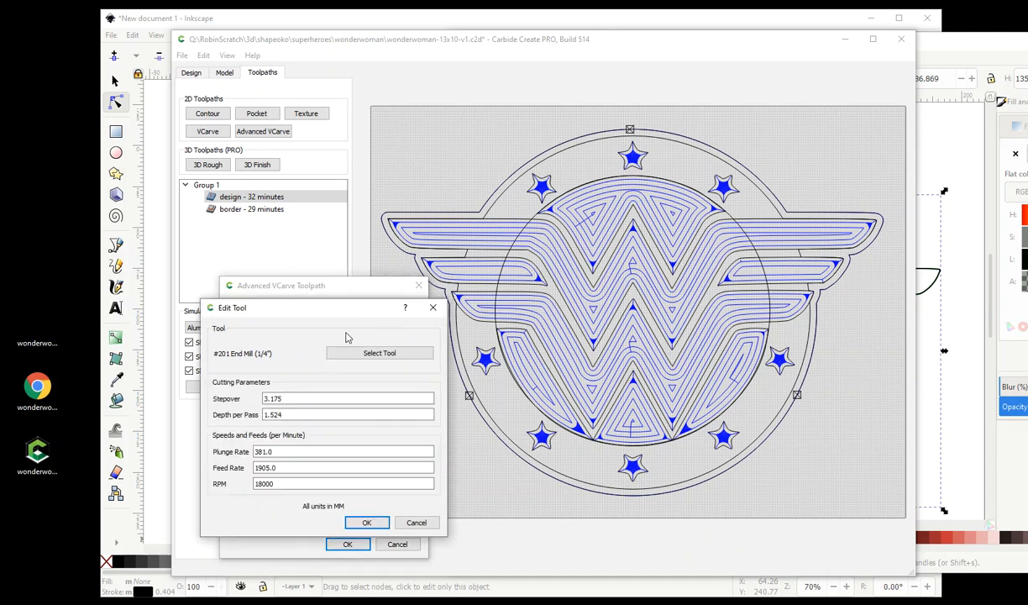
pyautogui.click(387, 354)
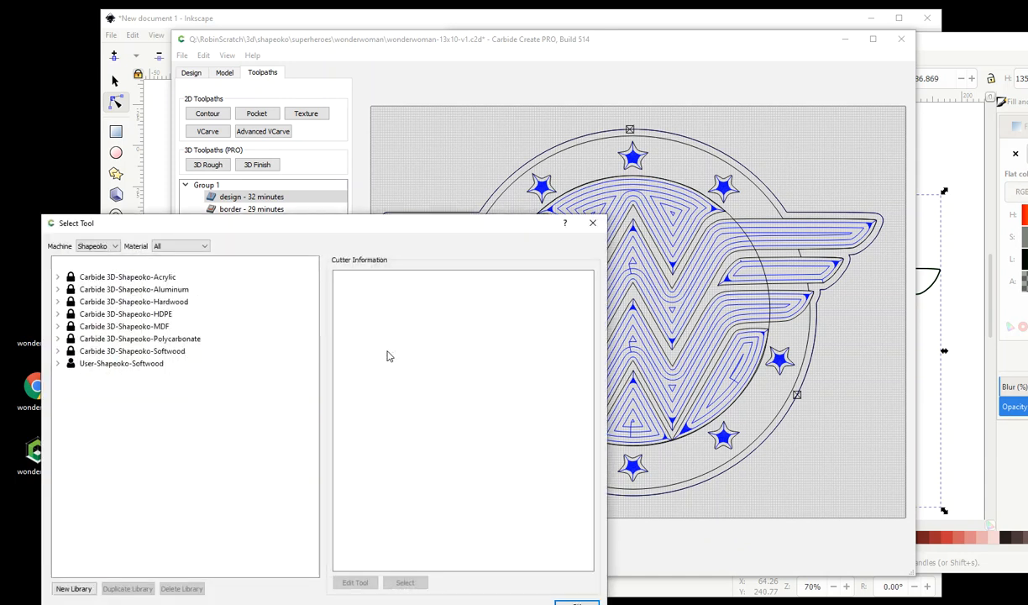
pyautogui.moveTo(194, 228); pyautogui.dragTo(249, 129)
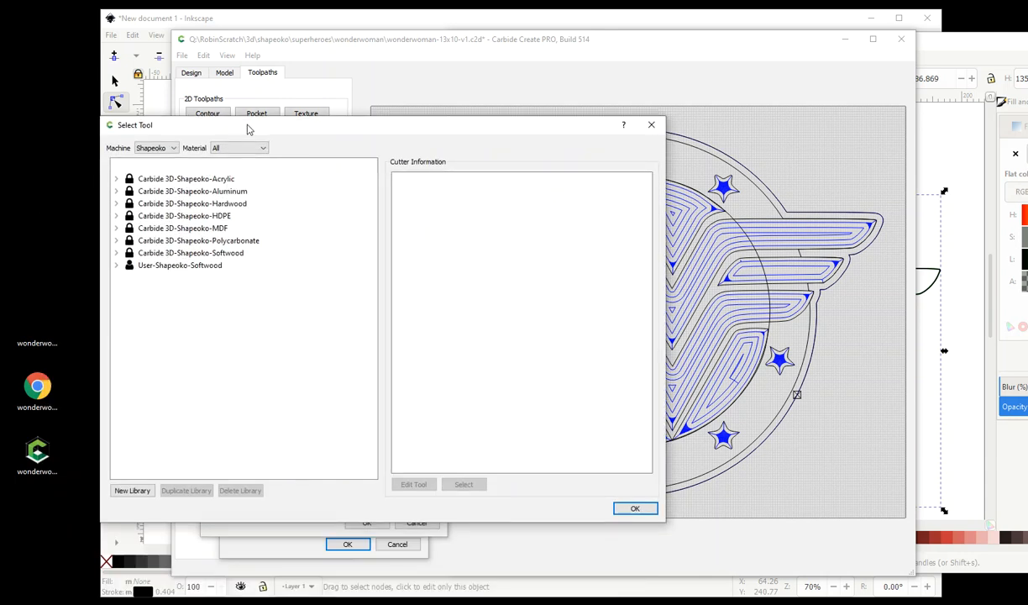
pyautogui.click(116, 253)
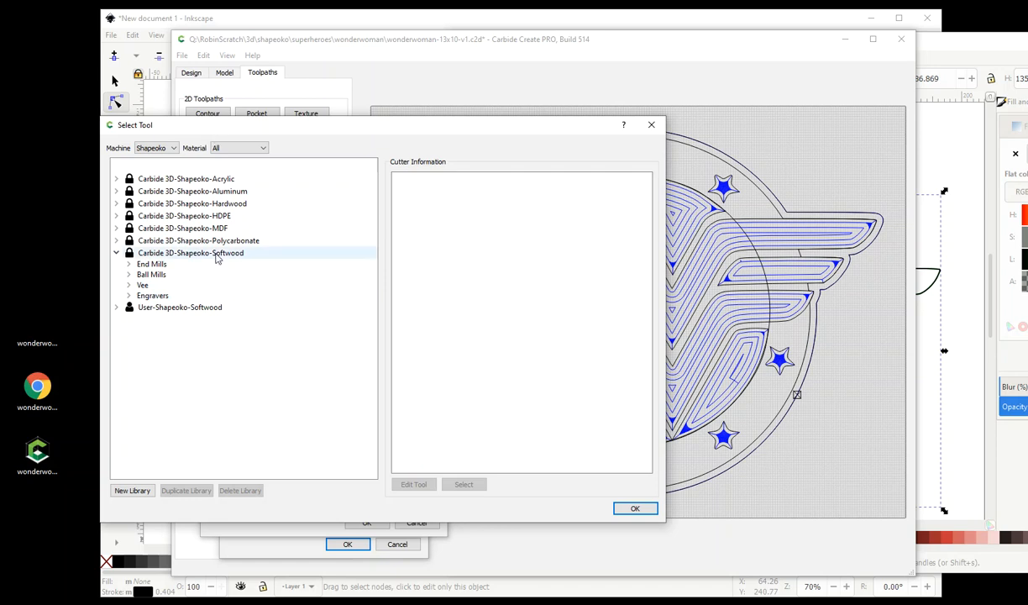
pyautogui.click(130, 264)
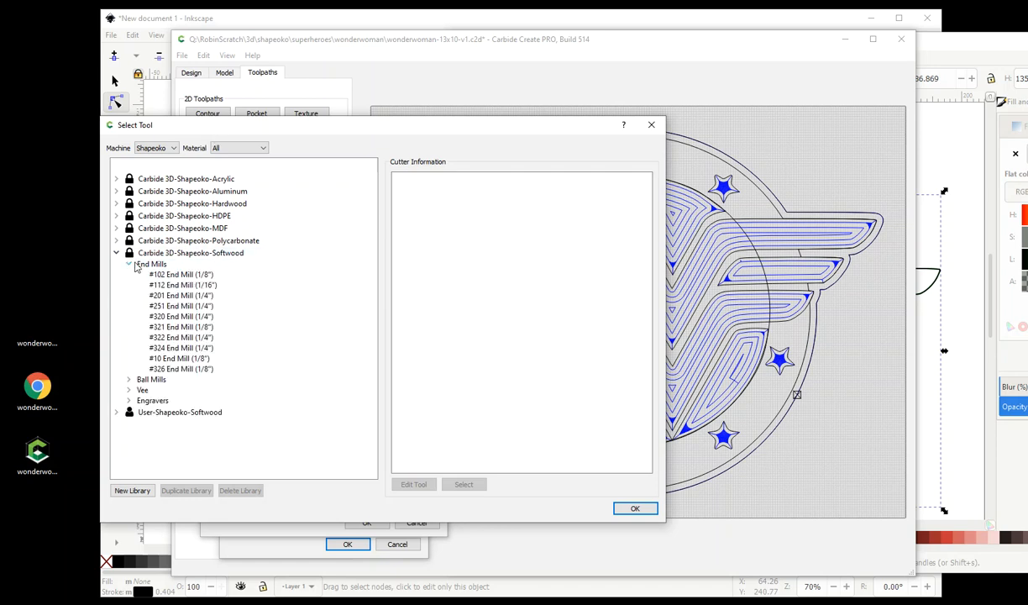
pyautogui.doubleClick(206, 274)
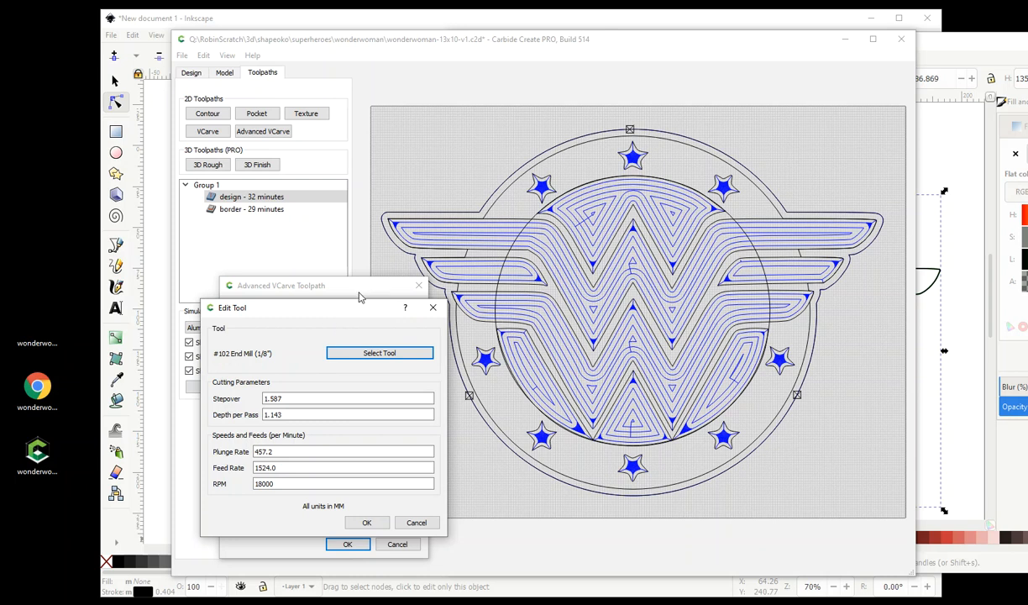
pyautogui.moveTo(328, 317); pyautogui.dragTo(417, 277)
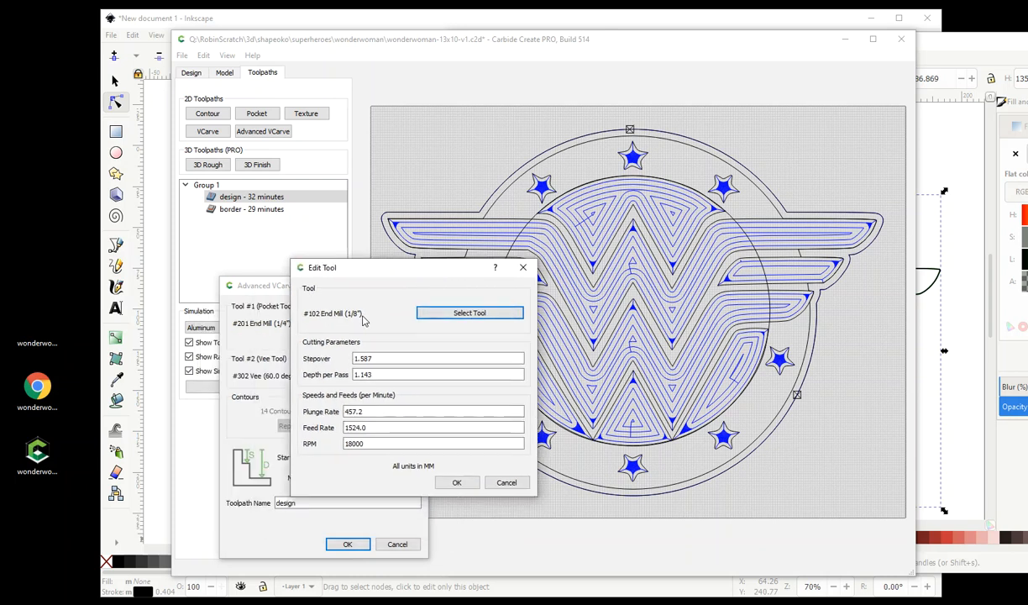
pyautogui.click(456, 482)
pyautogui.click(366, 544)
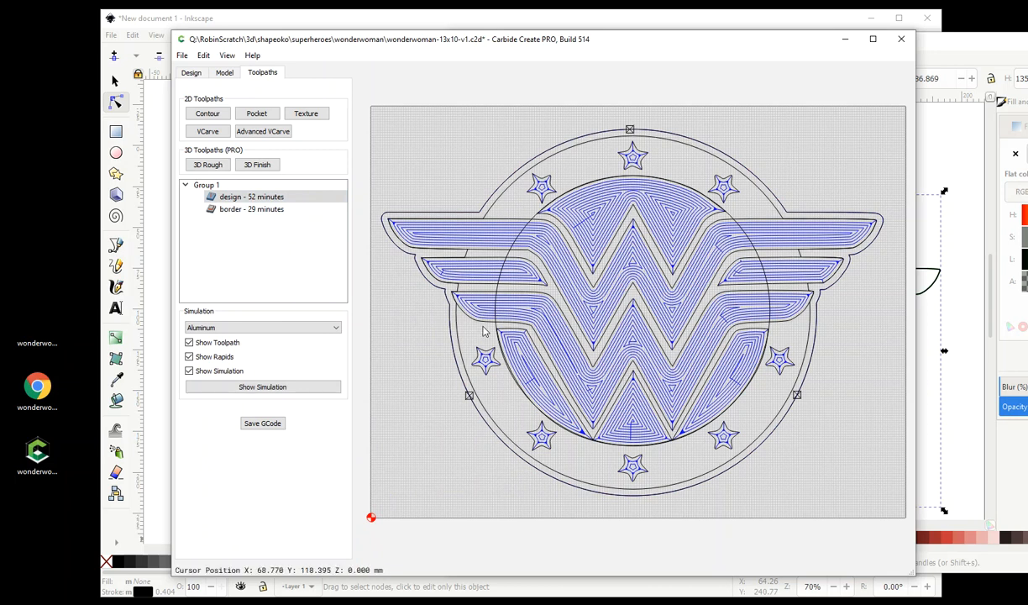
# Set the design toolpath's pocket tool to the #201 End Mill (1/4") from the Carbide 3D-Shapeoko-Softwood library and apply it
pyautogui.doubleClick(237, 199)
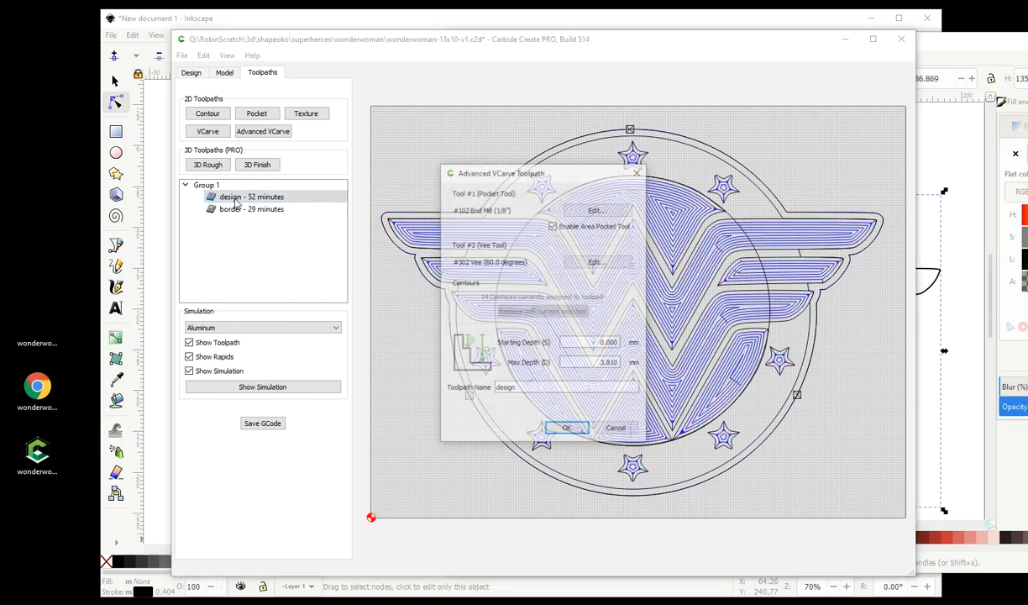
pyautogui.click(597, 210)
pyautogui.click(611, 241)
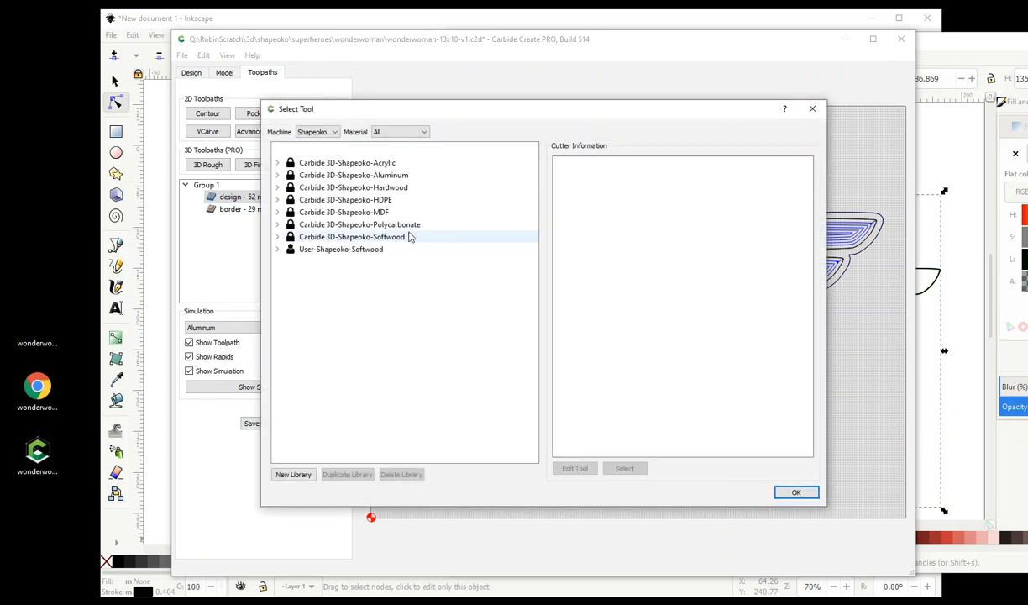
pyautogui.click(278, 237)
pyautogui.click(290, 248)
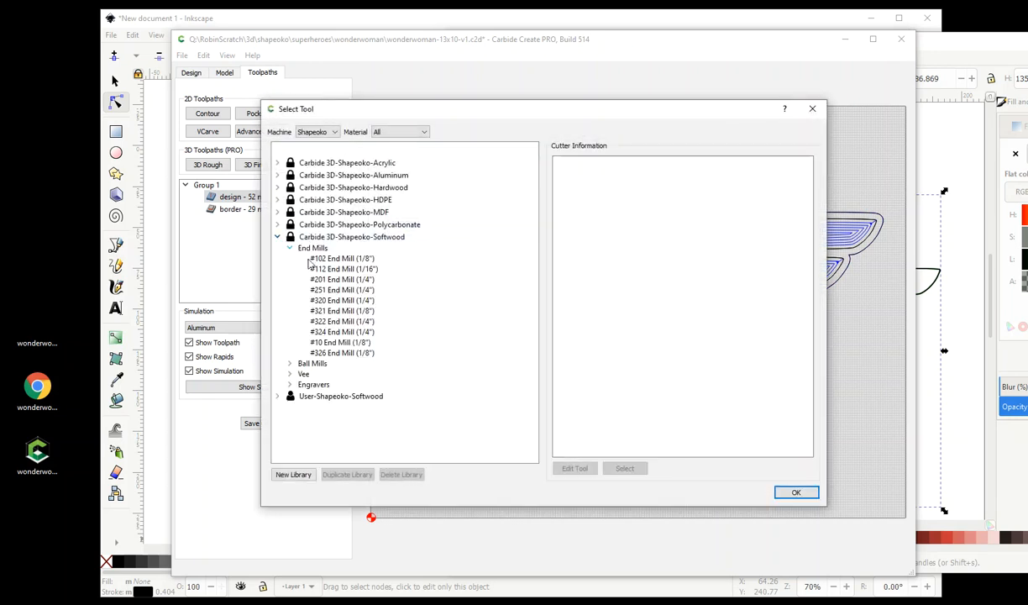
pyautogui.click(348, 279)
pyautogui.click(794, 492)
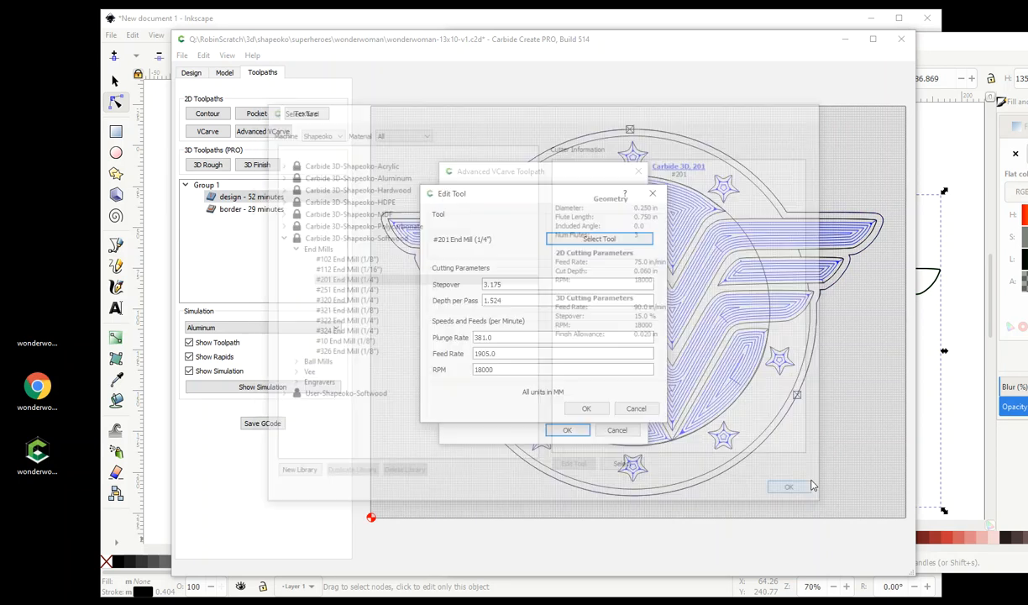
pyautogui.click(586, 409)
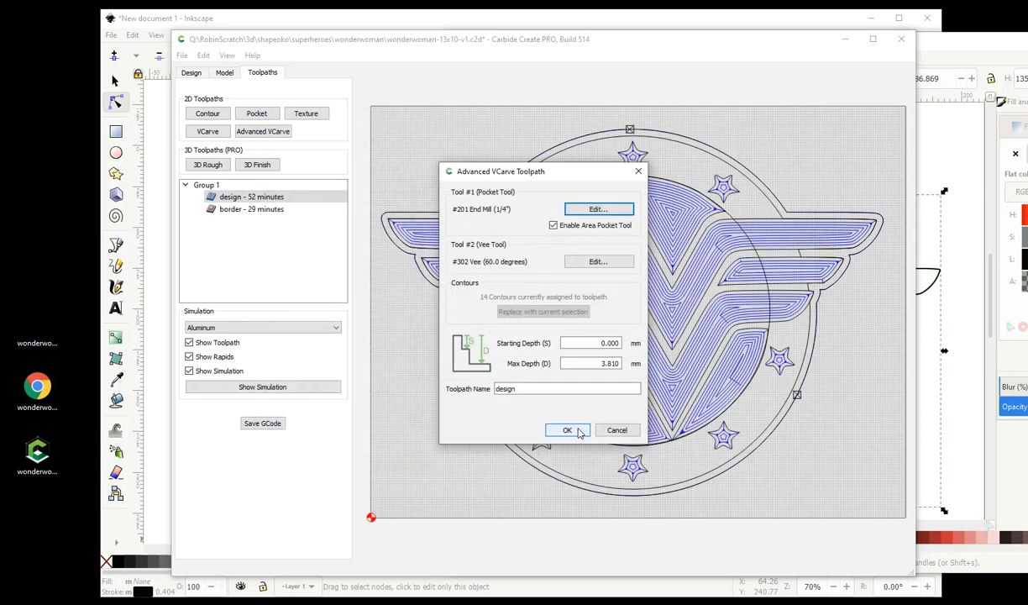
pyautogui.click(567, 429)
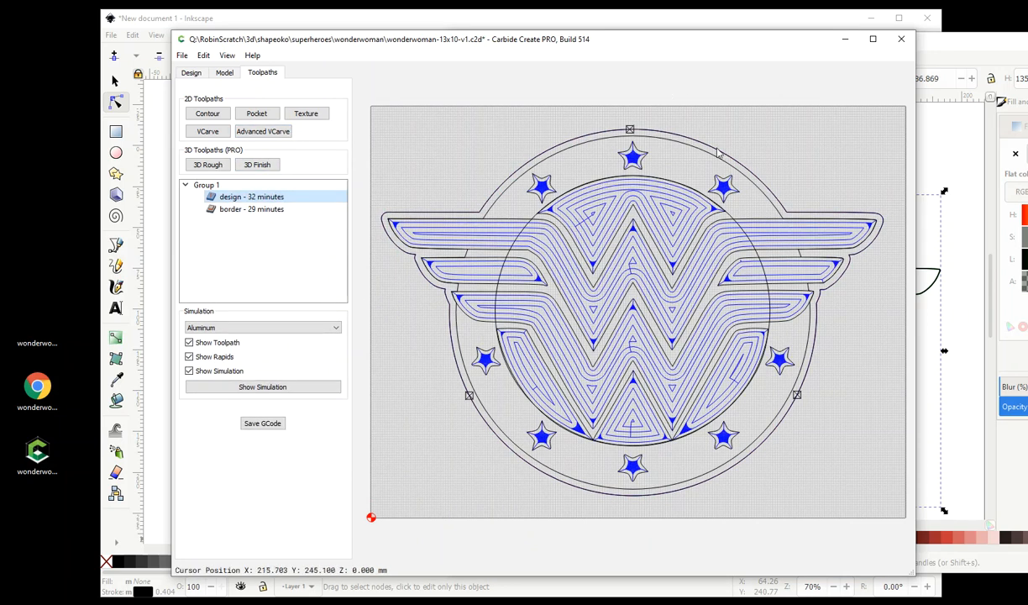
# Highlight the border toolpath, then review the Offset settings of the outer logo outline and close them without applying
pyautogui.click(252, 208)
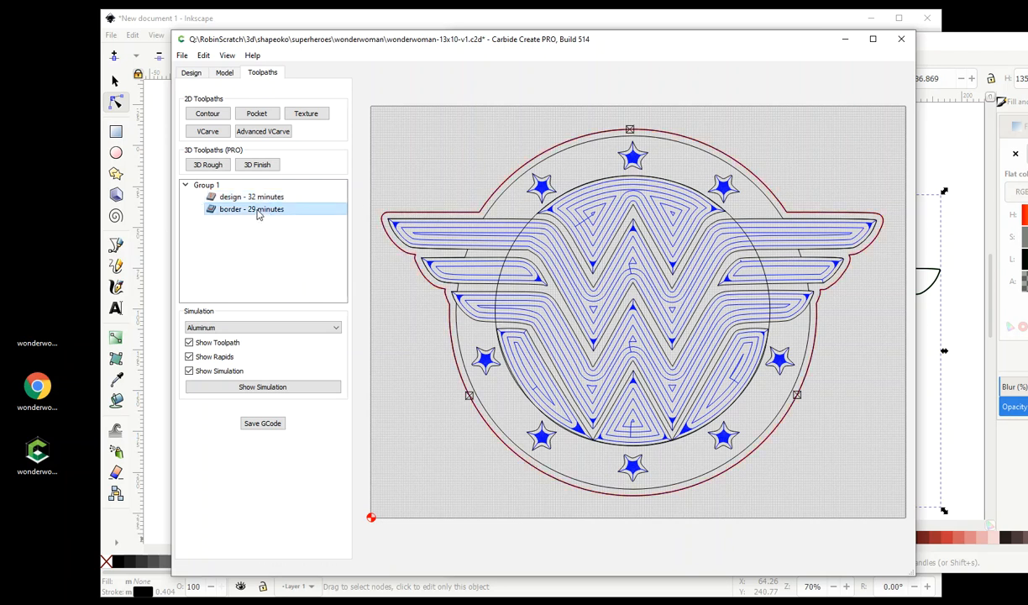
pyautogui.click(189, 73)
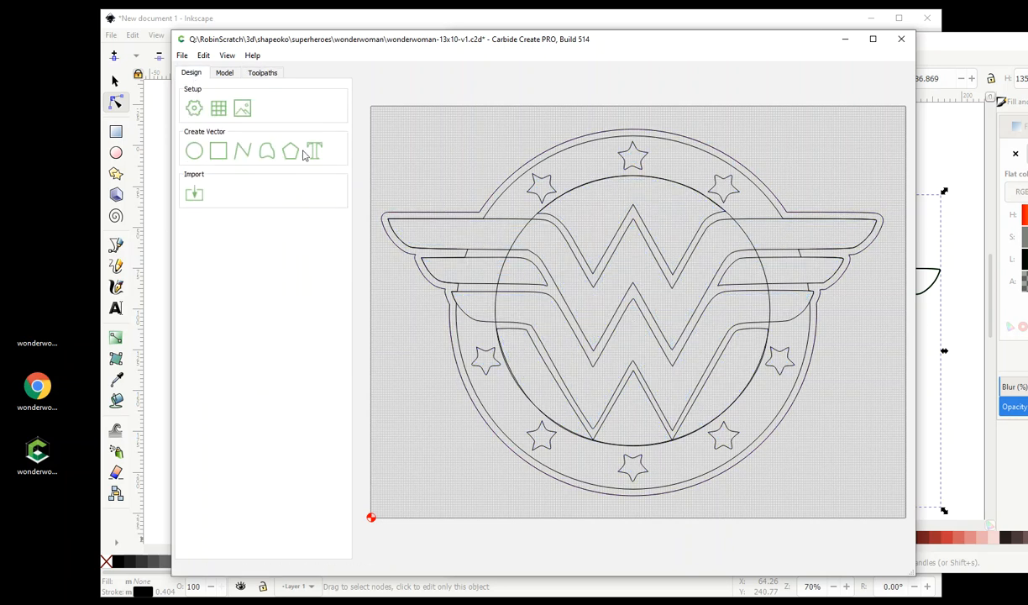
pyautogui.click(452, 205)
pyautogui.click(199, 175)
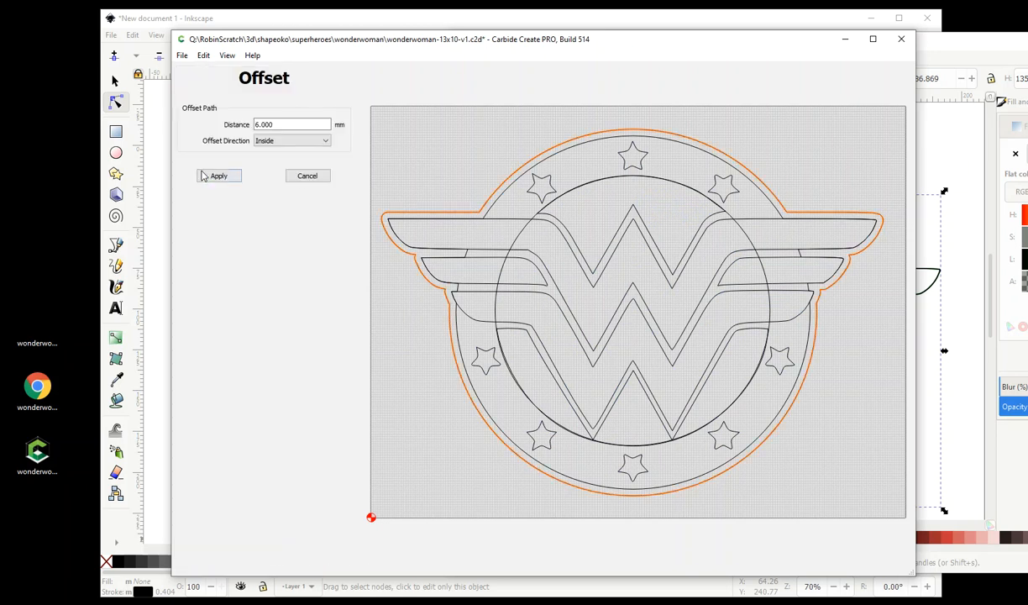
pyautogui.click(307, 176)
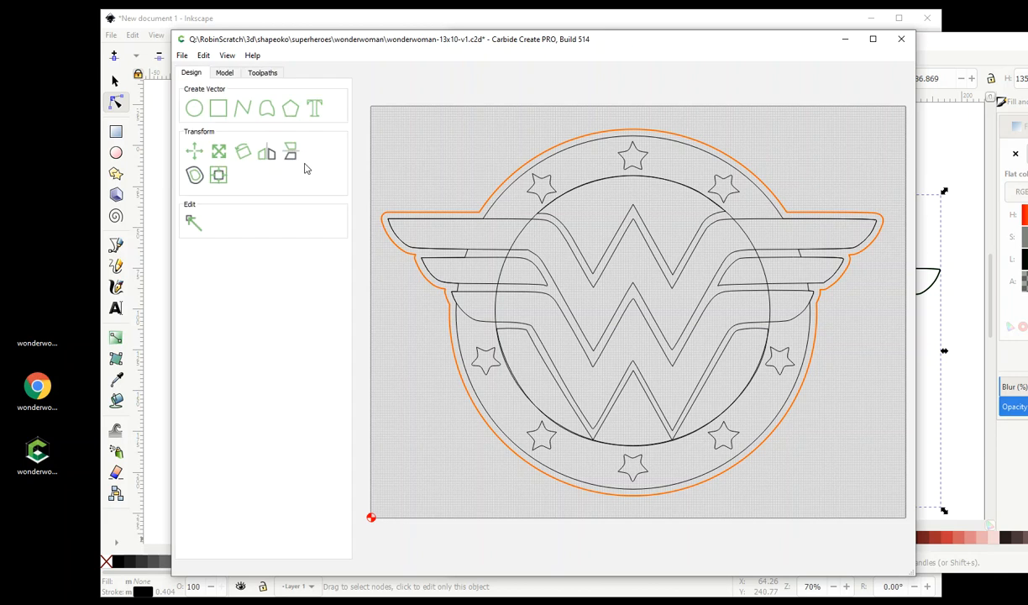
# Review the Contour Toolpath settings of the border toolpath and close them without changes
pyautogui.click(262, 73)
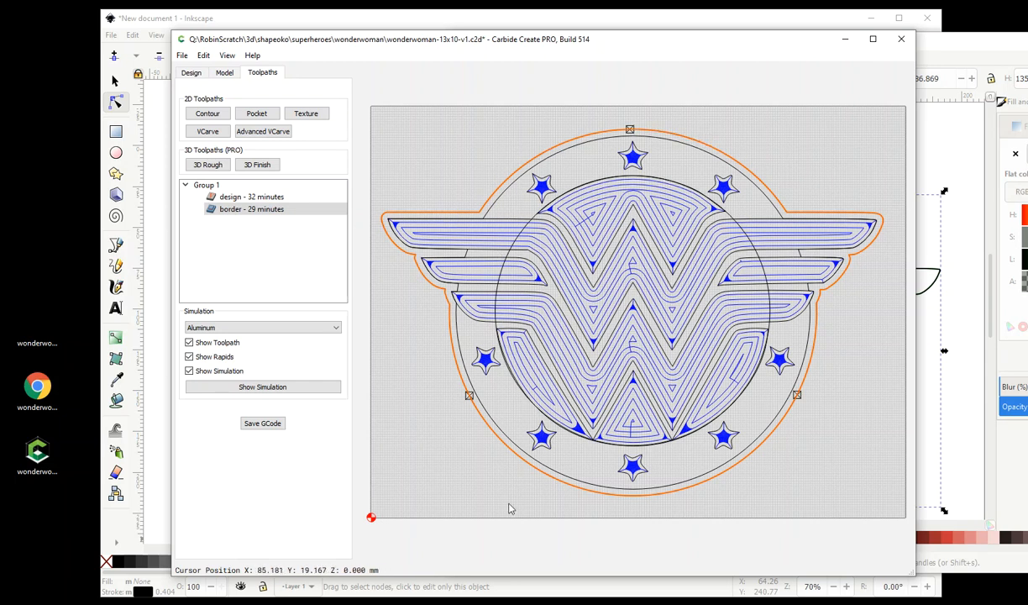
pyautogui.doubleClick(220, 211)
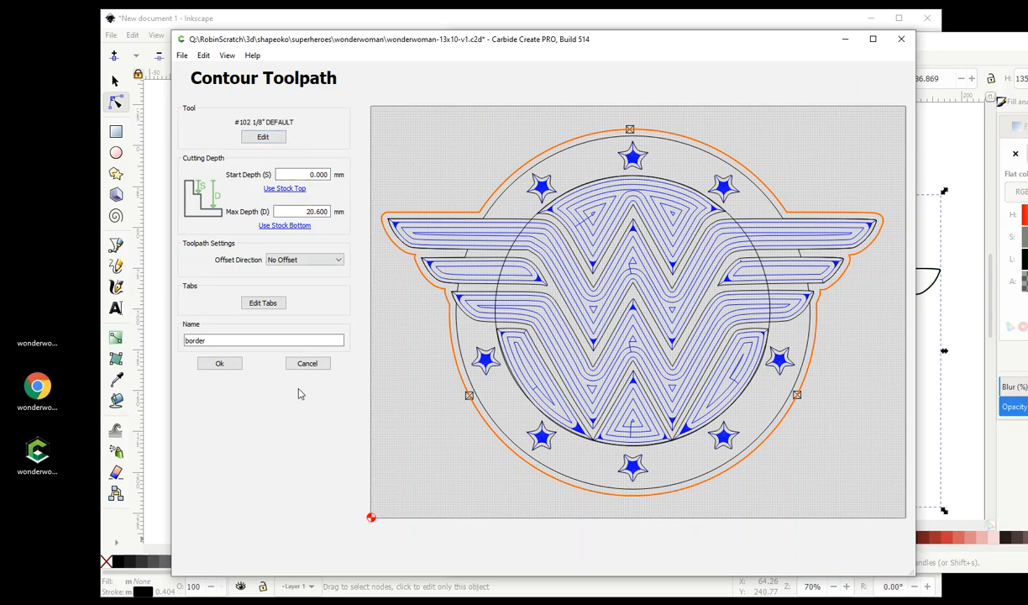
pyautogui.click(306, 363)
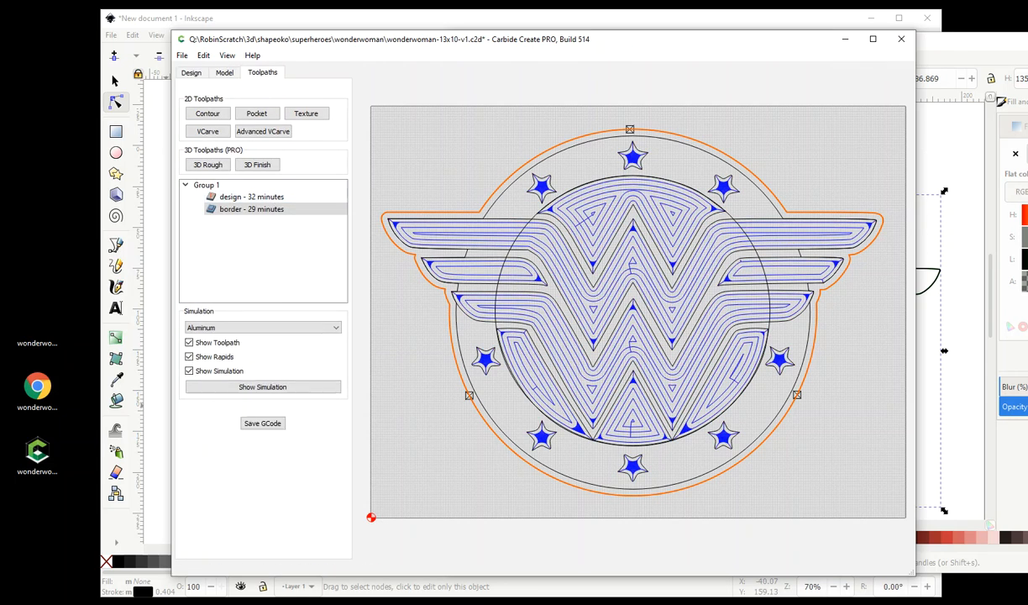
# Close the wonderwoman-13x10-v1 design, reposition the wonderwoman-13x10-v2 window for a full view, and display its toolpaths
pyautogui.click(901, 39)
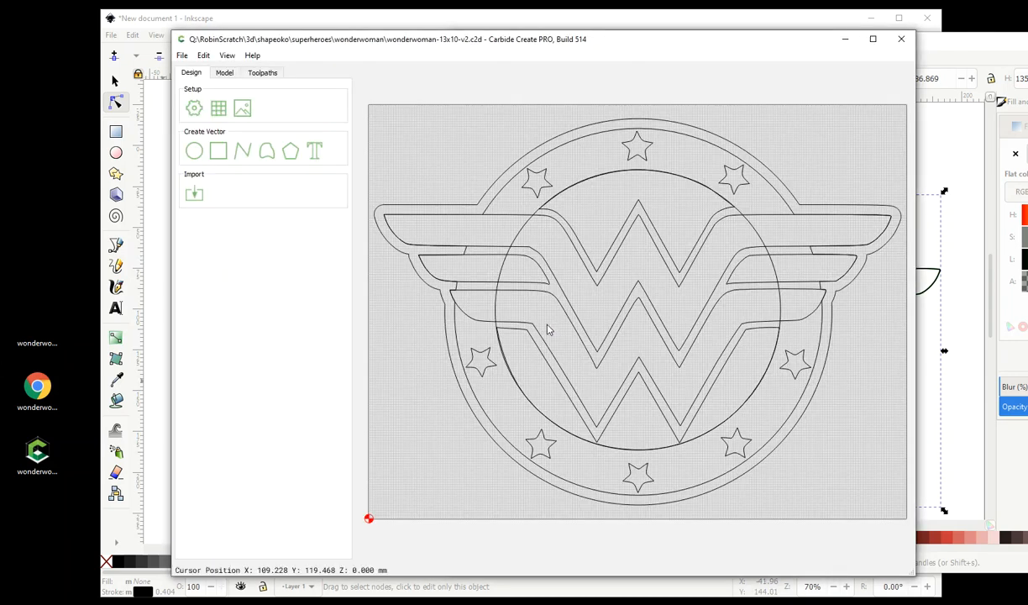
pyautogui.moveTo(359, 42); pyautogui.dragTo(309, 478)
pyautogui.click(559, 322)
pyautogui.moveTo(384, 487); pyautogui.dragTo(418, 30)
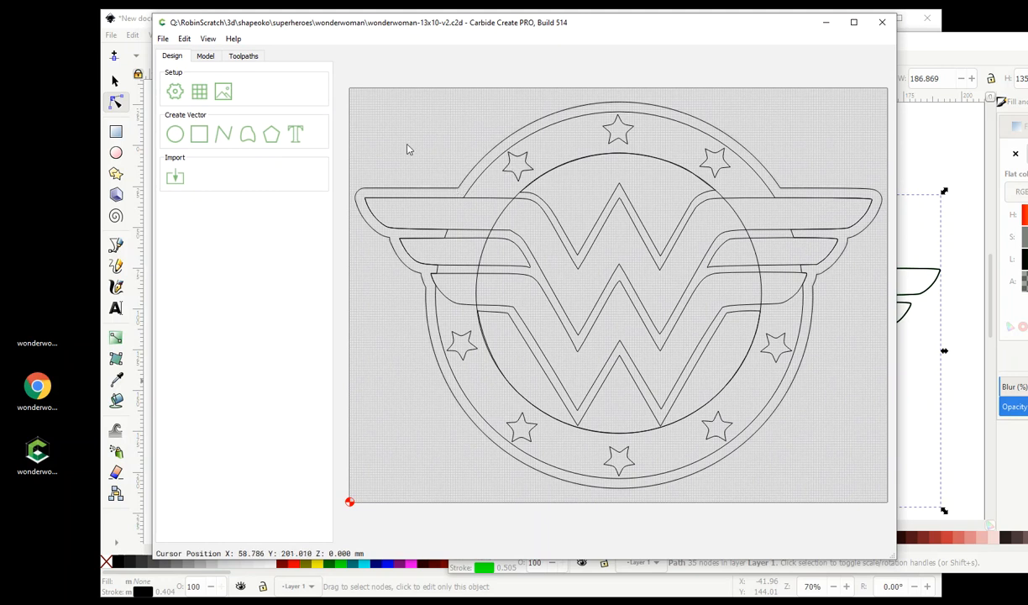
pyautogui.click(241, 57)
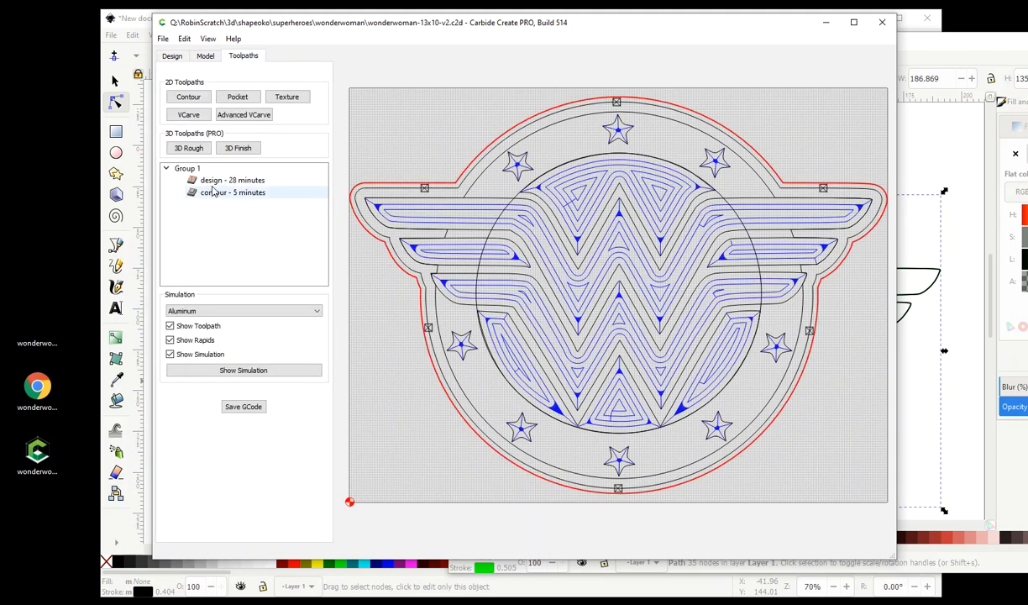
# Highlight the design and contour toolpaths in turn, then simulate the carving with Pine as the material
pyautogui.click(255, 185)
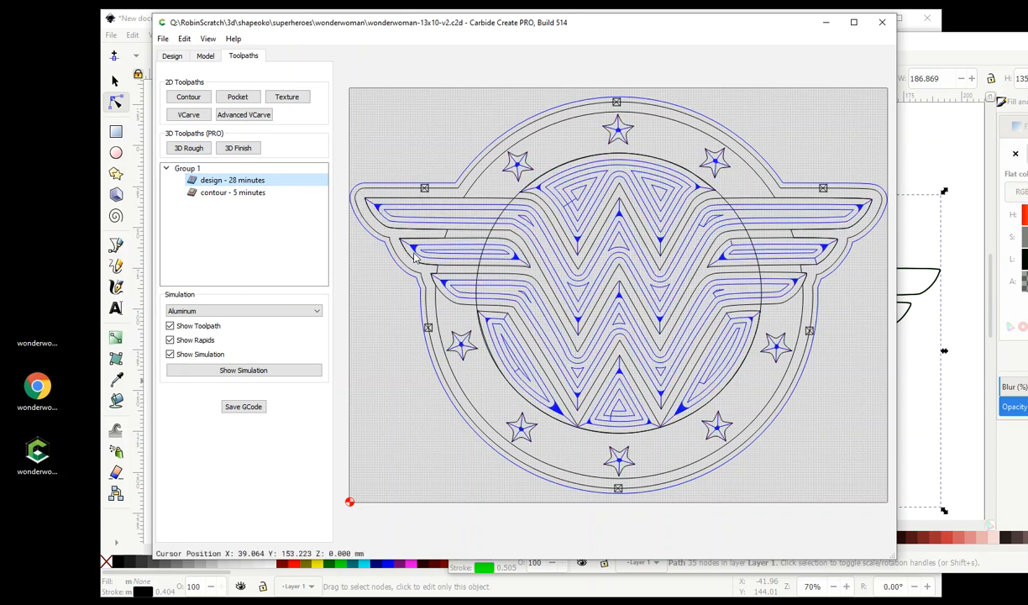
pyautogui.click(256, 196)
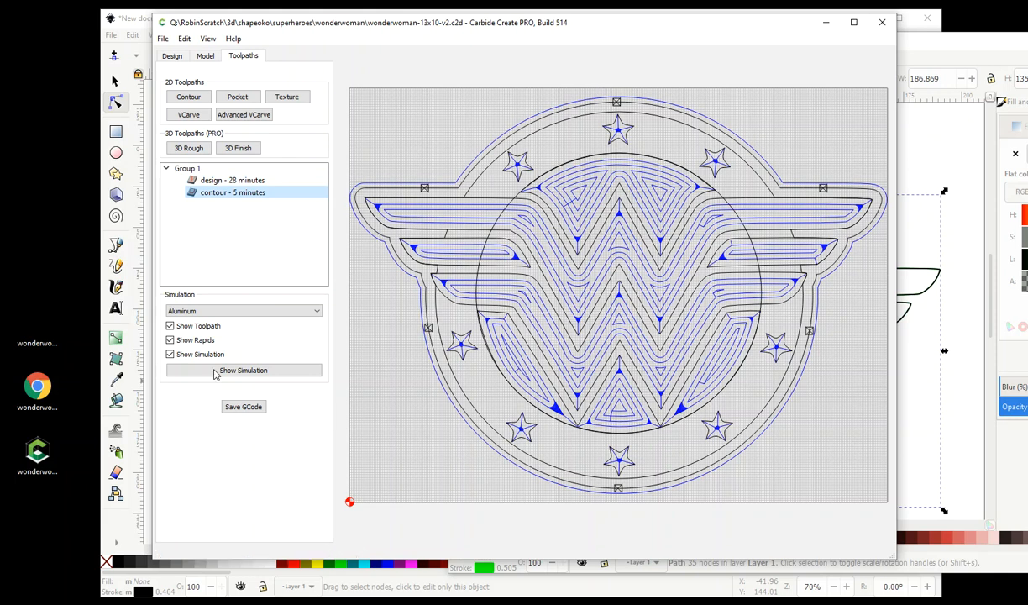
pyautogui.click(179, 341)
pyautogui.click(194, 315)
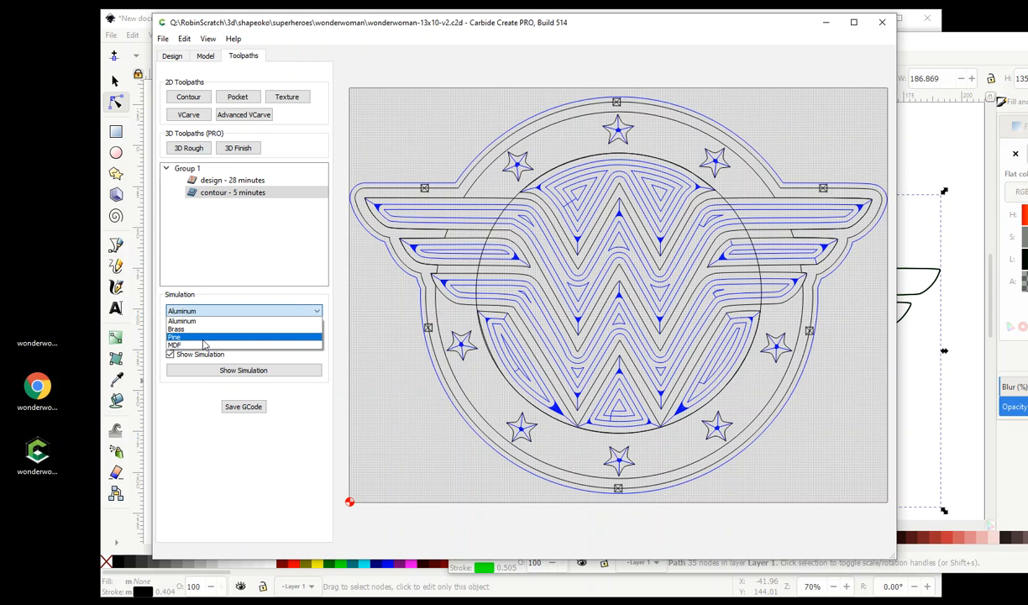
pyautogui.click(202, 337)
pyautogui.click(259, 370)
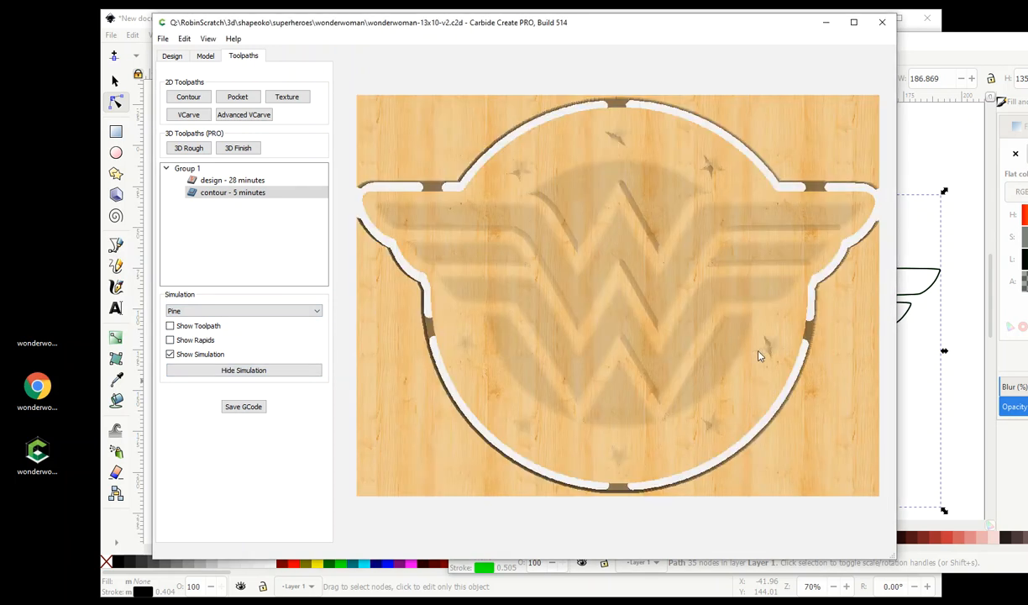
# Examine the simulated Pine carving from above and at a low tilt to check the pocketed areas and cutout
pyautogui.moveTo(767, 378)
pyautogui.mouseDown()
pyautogui.moveTo(725, 359)
pyautogui.moveTo(782, 388)
pyautogui.mouseUp()
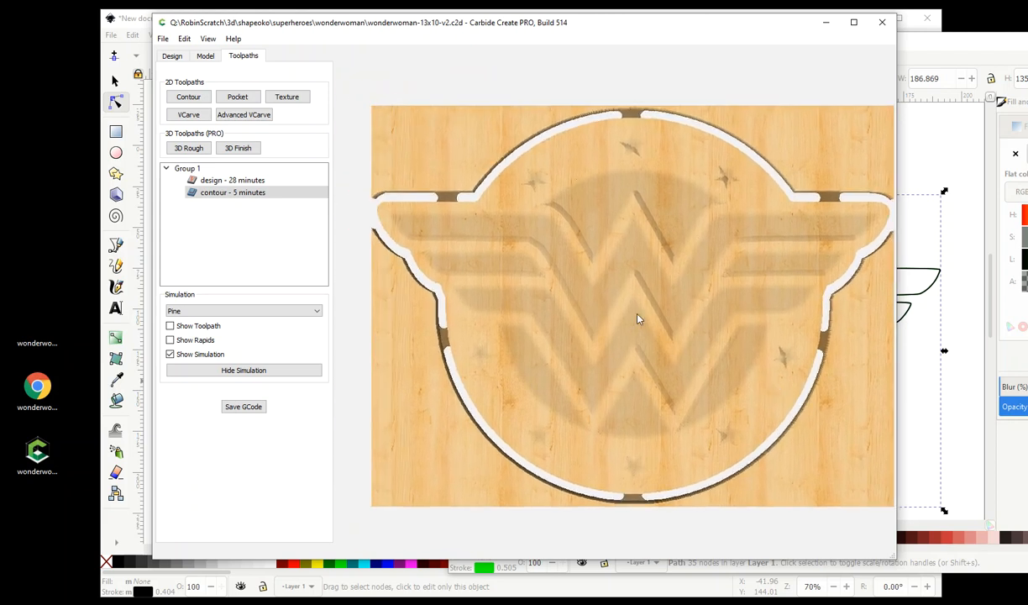
pyautogui.click(212, 181)
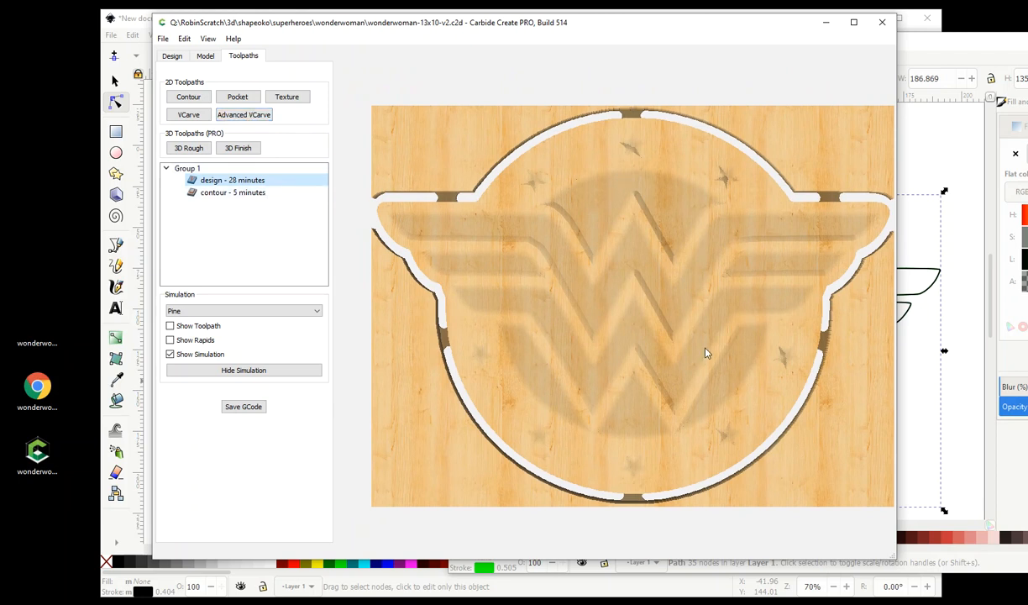
pyautogui.moveTo(698, 467); pyautogui.dragTo(537, 80)
pyautogui.moveTo(655, 3); pyautogui.dragTo(692, 6)
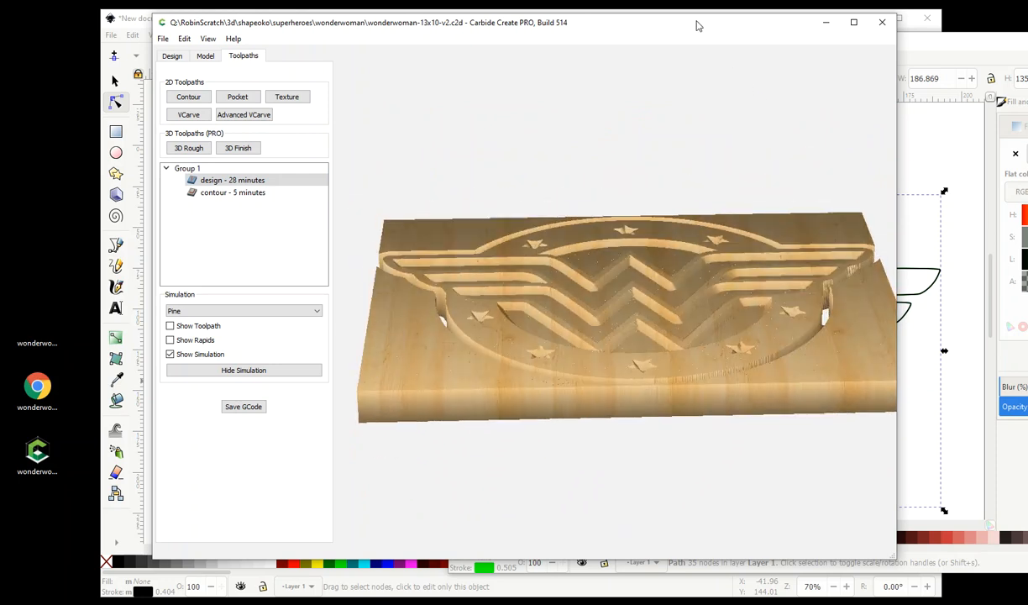
pyautogui.moveTo(765, 325); pyautogui.dragTo(795, 523)
pyautogui.click(231, 180)
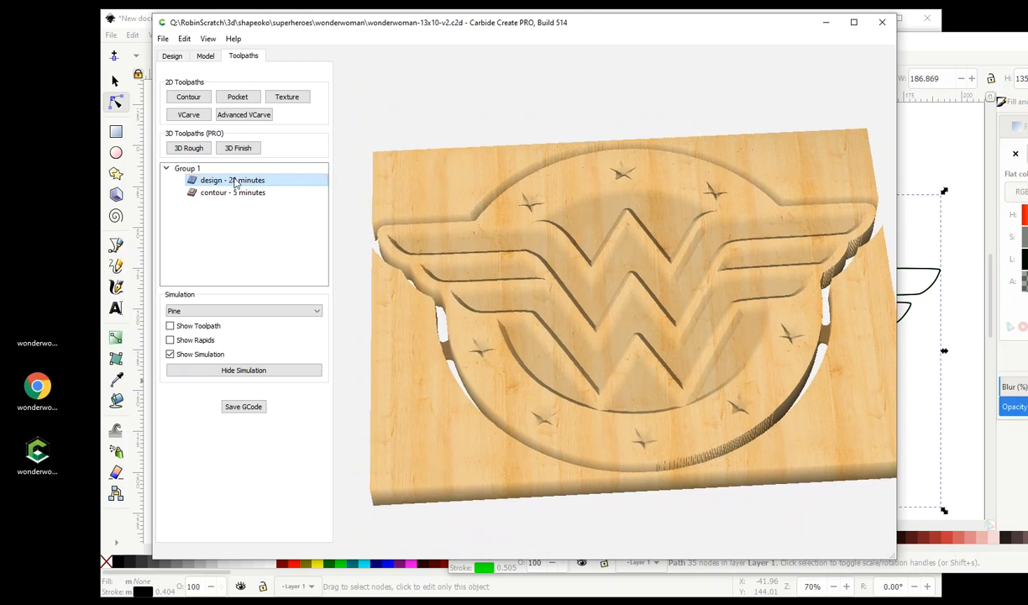
pyautogui.click(233, 115)
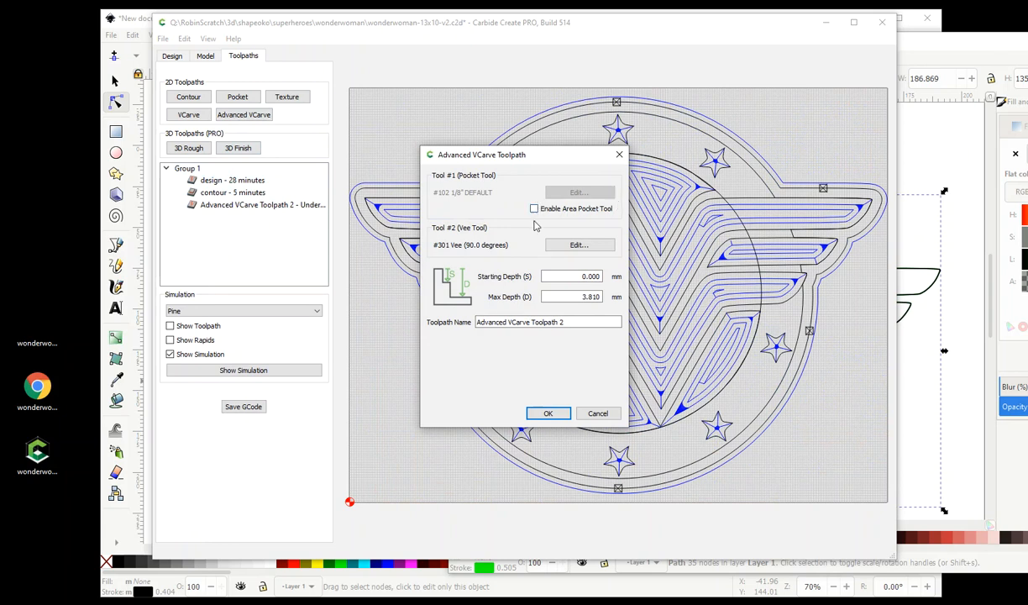
pyautogui.click(597, 412)
# Disable the area pocket tool of the design toolpath and simulate the carving with only the vee tool
pyautogui.doubleClick(235, 180)
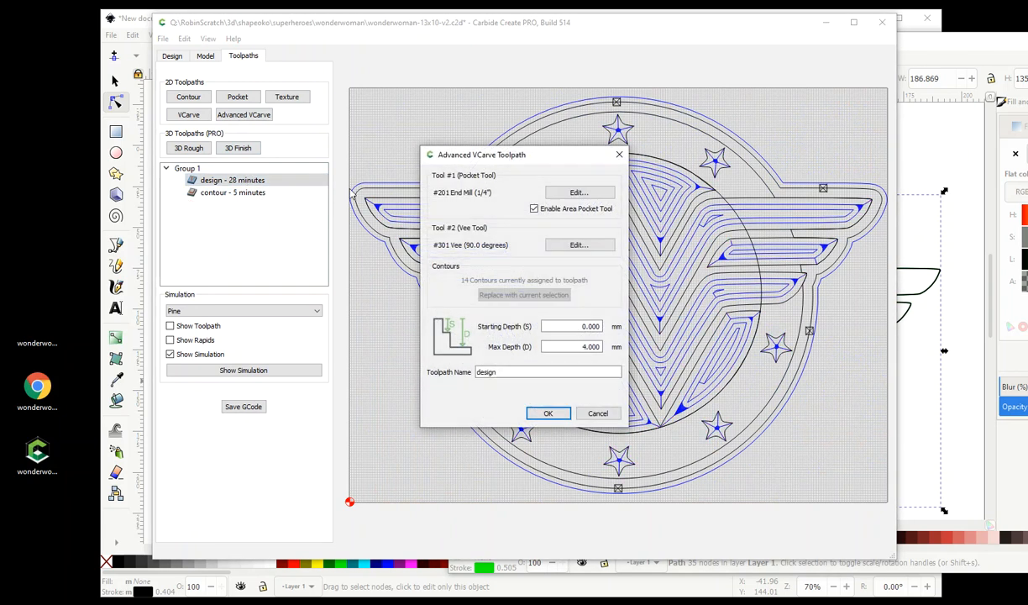
pyautogui.click(534, 209)
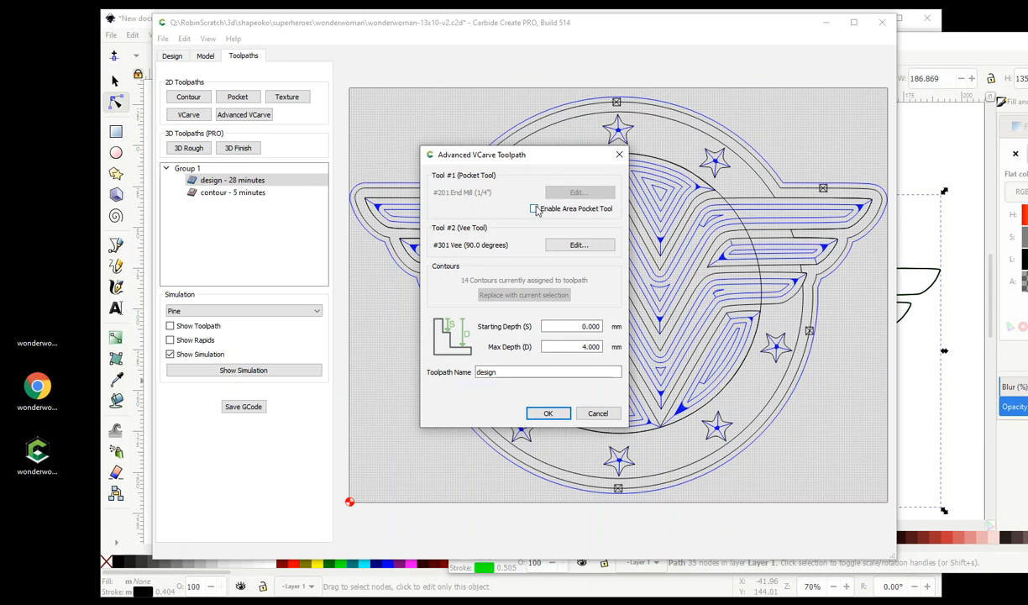
pyautogui.click(547, 412)
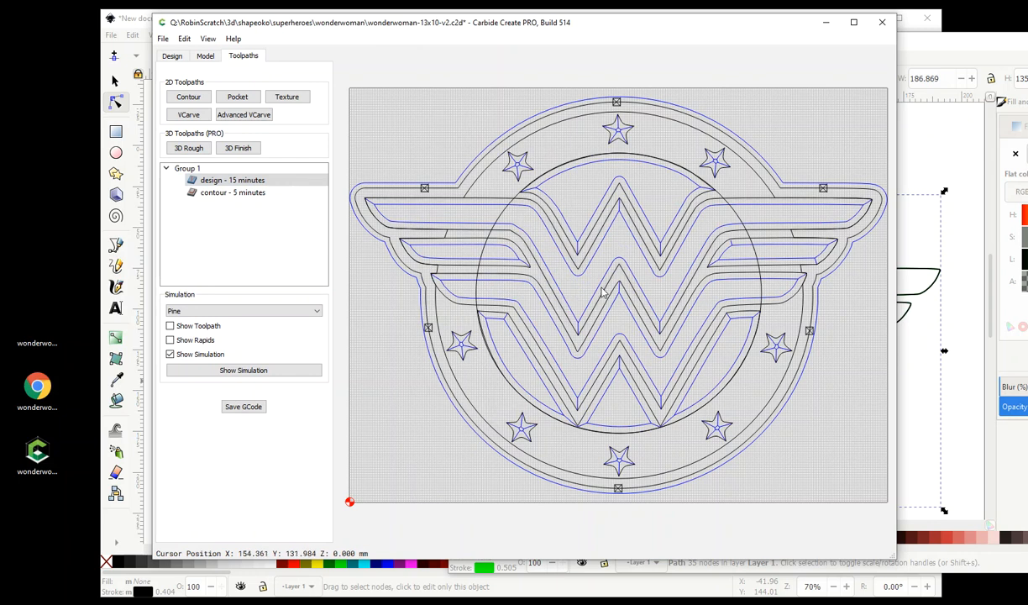
pyautogui.click(221, 372)
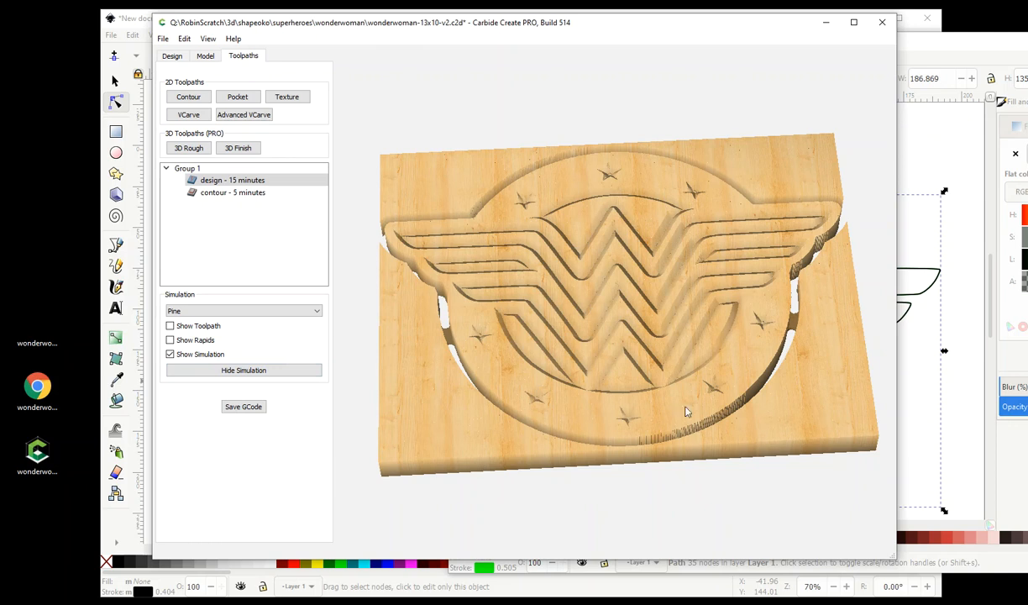
# Inspect the vee-only carving simulation from several angles, looking at the uncleared areas of the logo
pyautogui.moveTo(833, 382); pyautogui.dragTo(852, 422)
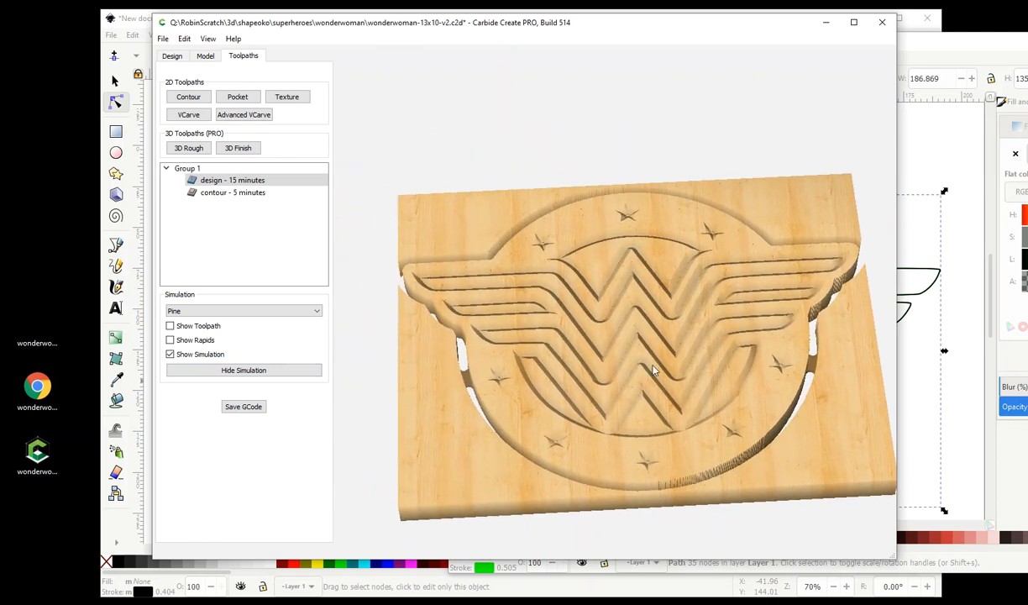
pyautogui.moveTo(649, 428); pyautogui.dragTo(501, 325)
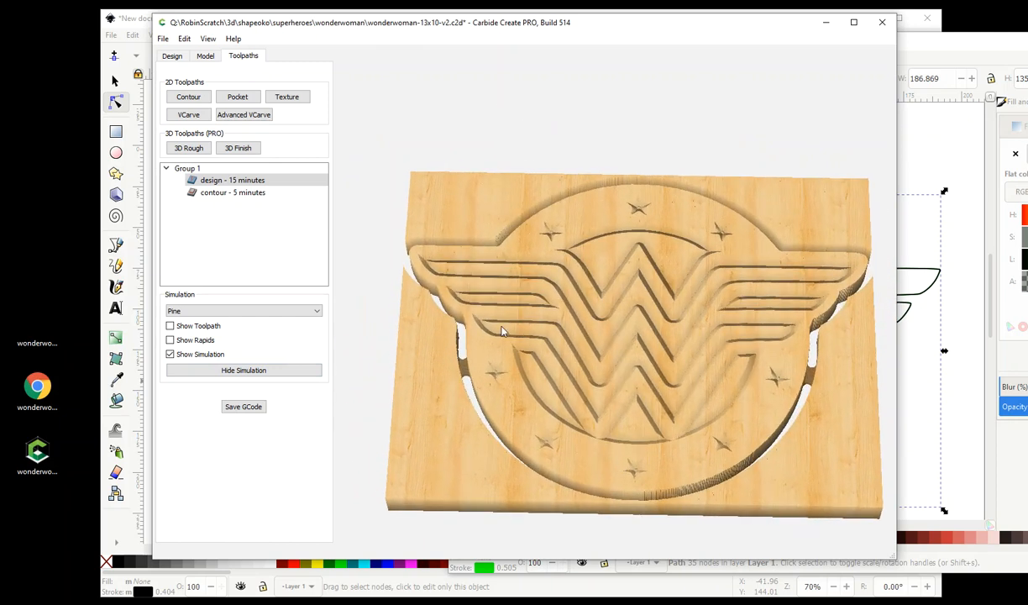
pyautogui.moveTo(696, 308); pyautogui.dragTo(679, 147)
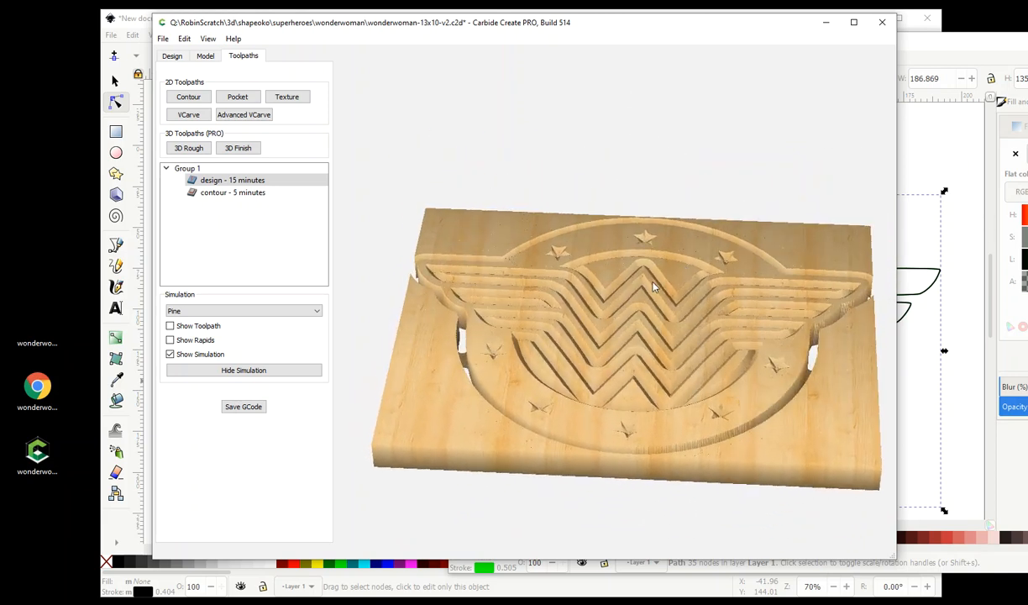
pyautogui.moveTo(672, 371); pyautogui.dragTo(609, 503)
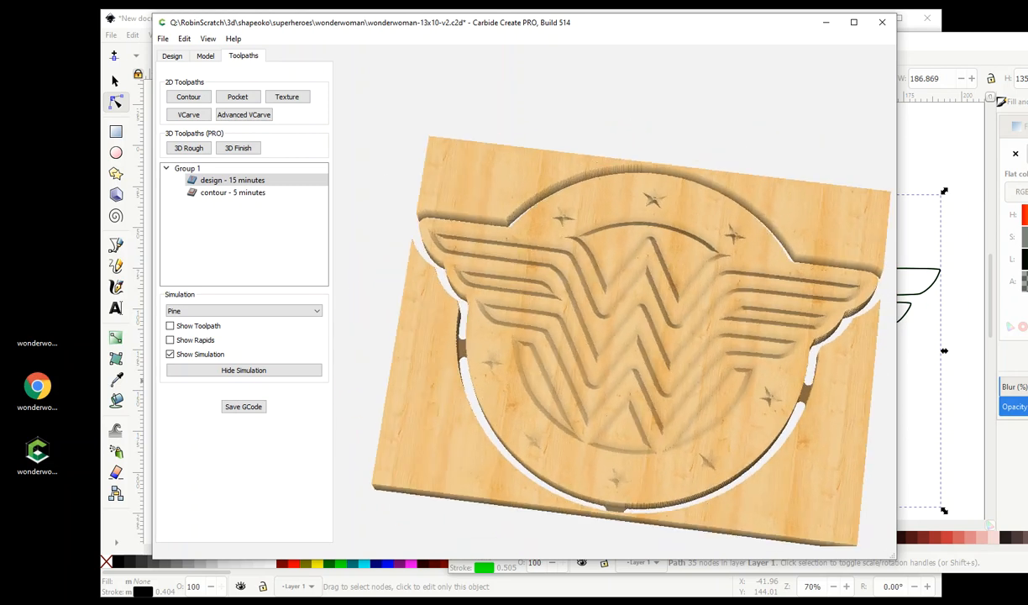
# Enable the area pocket tool of the design toolpath with the #201 End Mill (1/4") and rerun the simulation
pyautogui.doubleClick(227, 180)
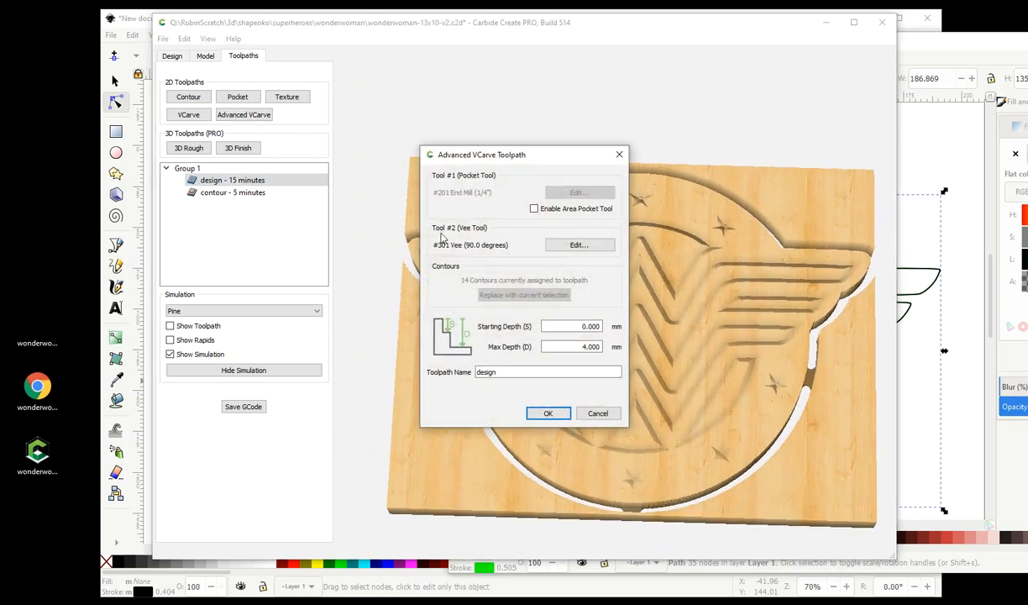
pyautogui.click(534, 209)
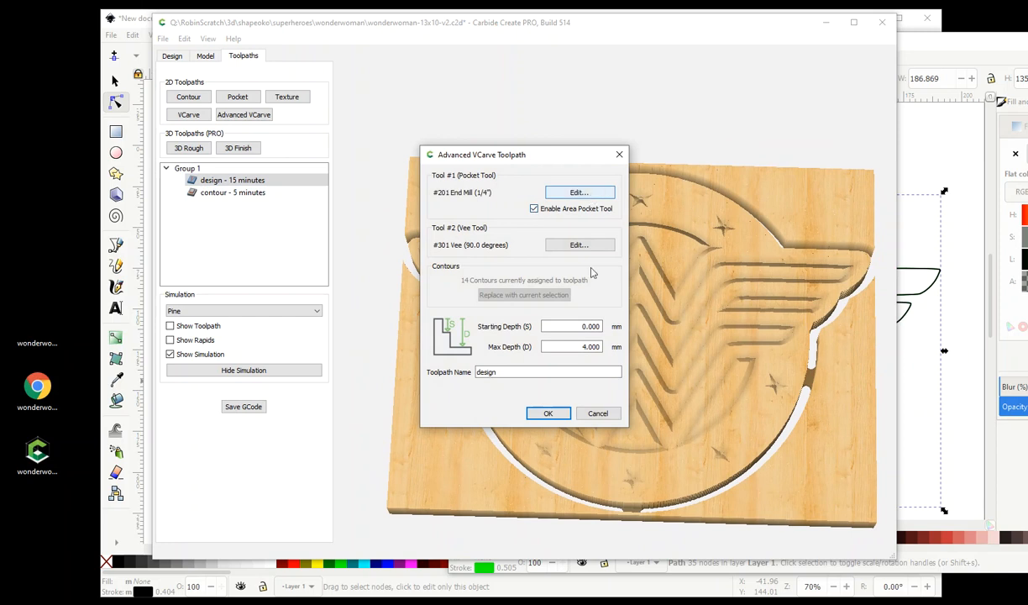
pyautogui.click(547, 413)
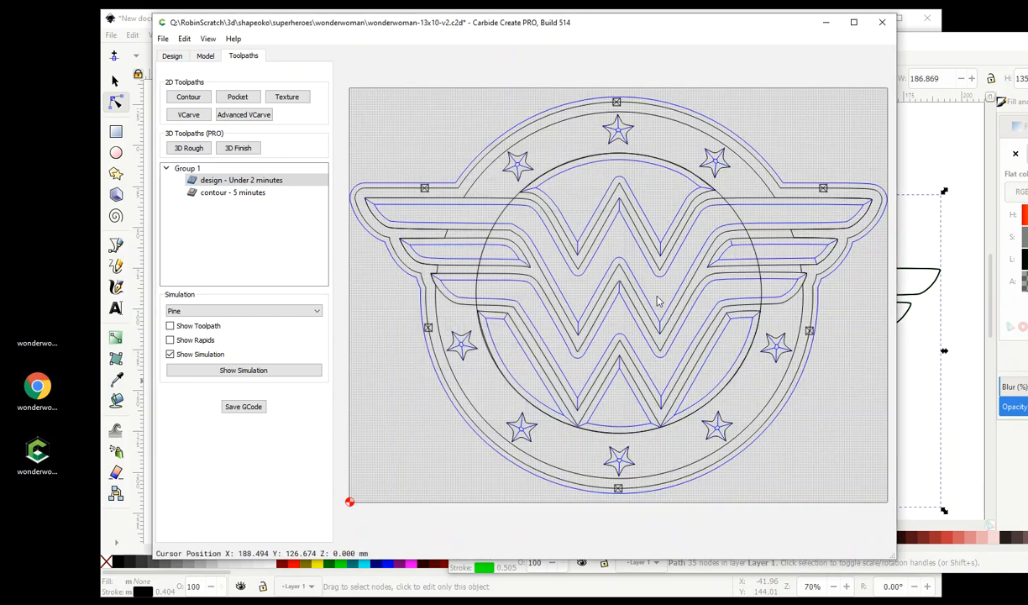
pyautogui.click(244, 370)
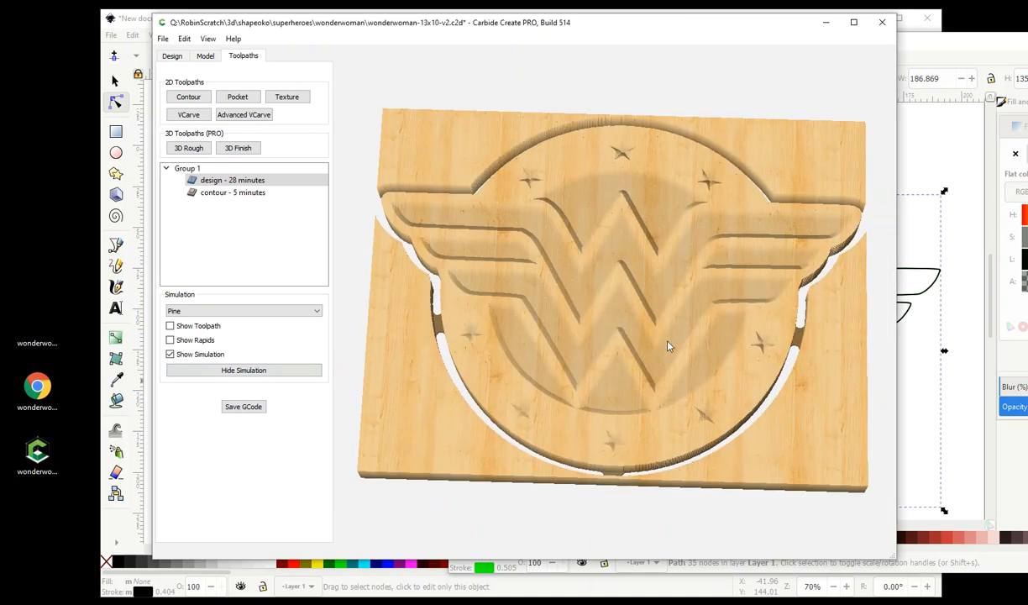
# Examine the pocketed simulation and compare it with the Inkscape outlines by shifting the Carbide Create window aside and back
pyautogui.moveTo(693, 451)
pyautogui.mouseDown()
pyautogui.moveTo(587, 309)
pyautogui.moveTo(656, 62)
pyautogui.moveTo(690, 46)
pyautogui.moveTo(690, 260)
pyautogui.moveTo(722, 487)
pyautogui.moveTo(704, 439)
pyautogui.mouseUp()
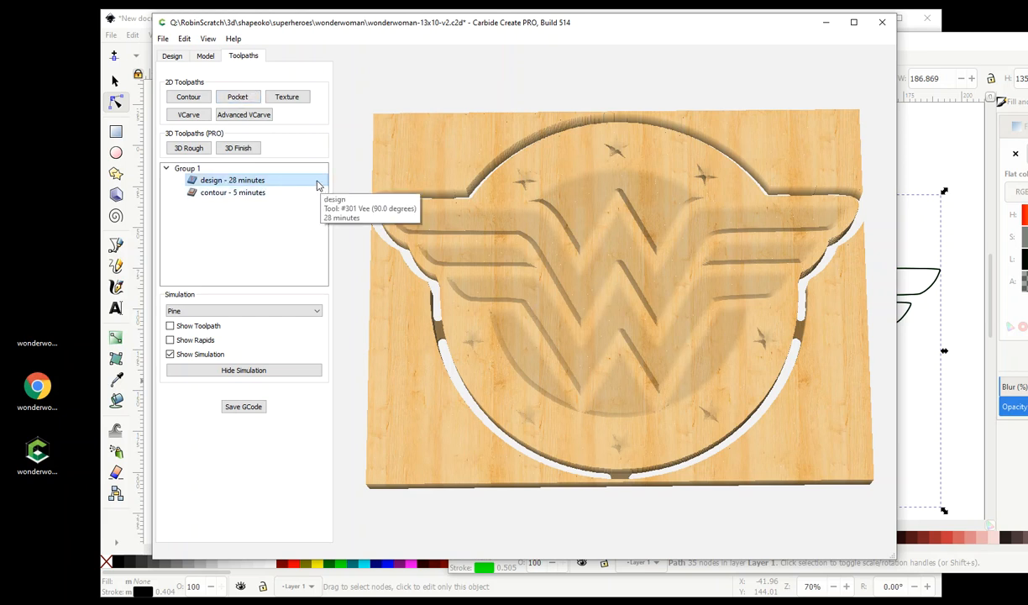
pyautogui.moveTo(662, 357); pyautogui.dragTo(658, 312)
pyautogui.moveTo(276, 28); pyautogui.dragTo(0, 19)
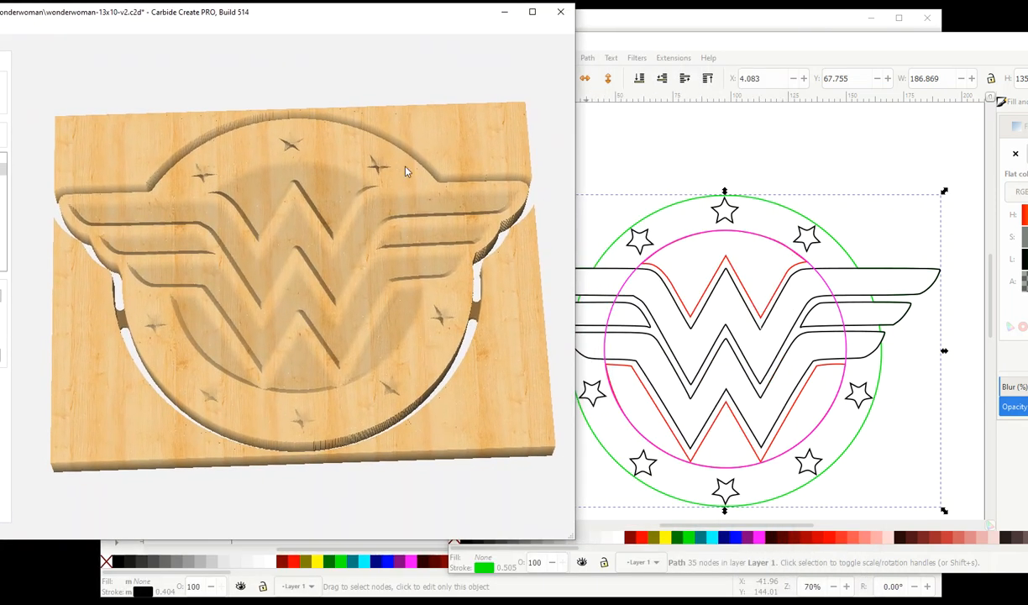
pyautogui.moveTo(231, 15); pyautogui.dragTo(497, 29)
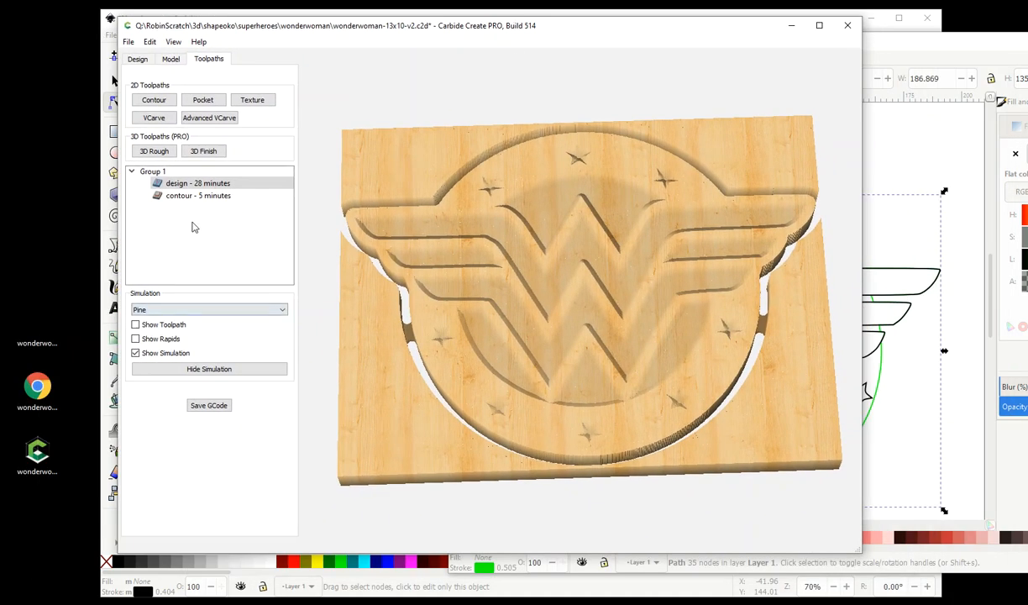
# Select the contour toolpath and start saving the G-code
pyautogui.click(200, 196)
pyautogui.rightClick(202, 198)
pyautogui.click(227, 340)
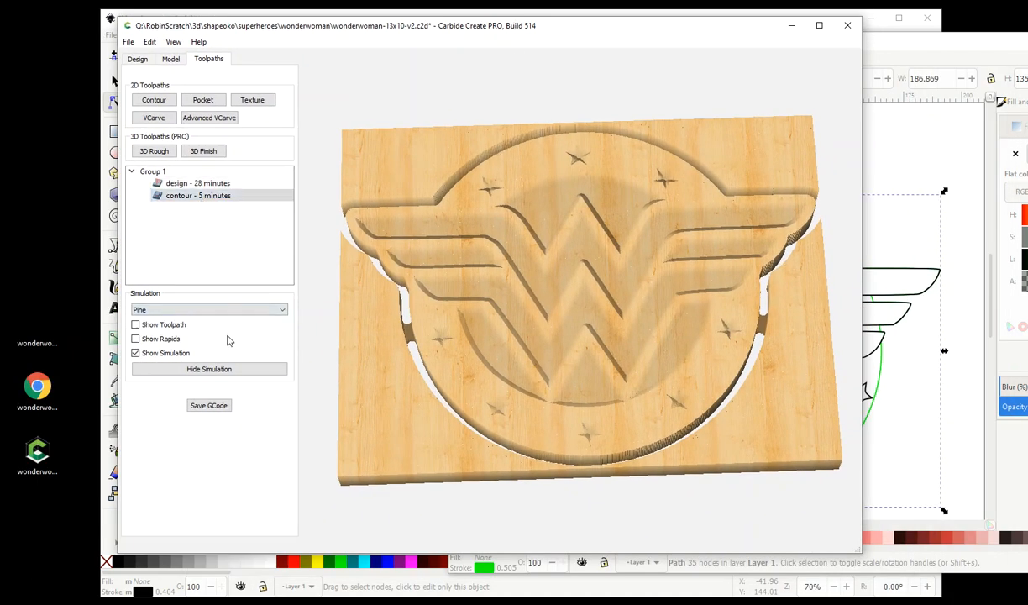
pyautogui.click(207, 405)
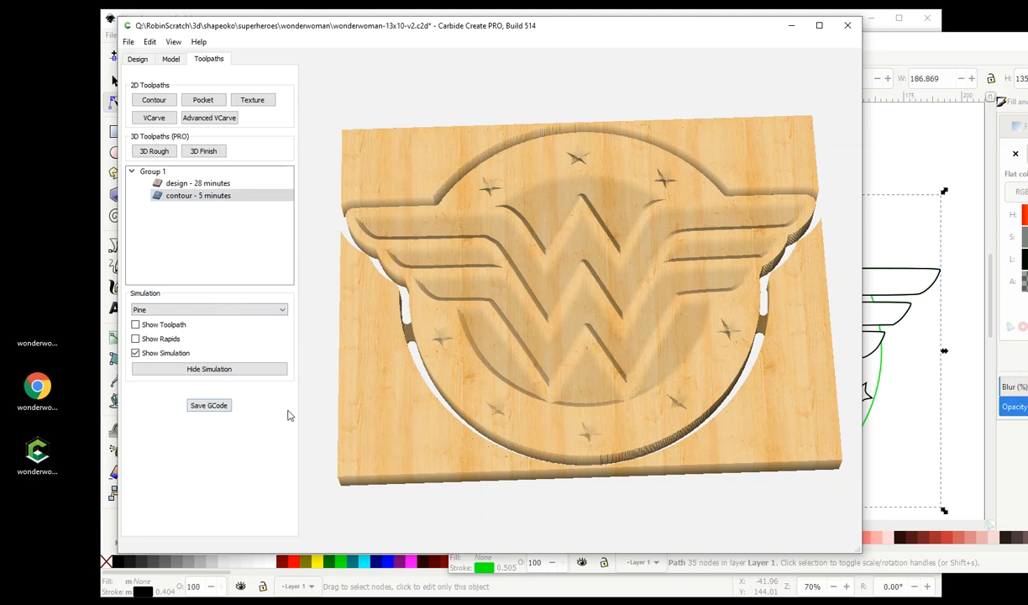